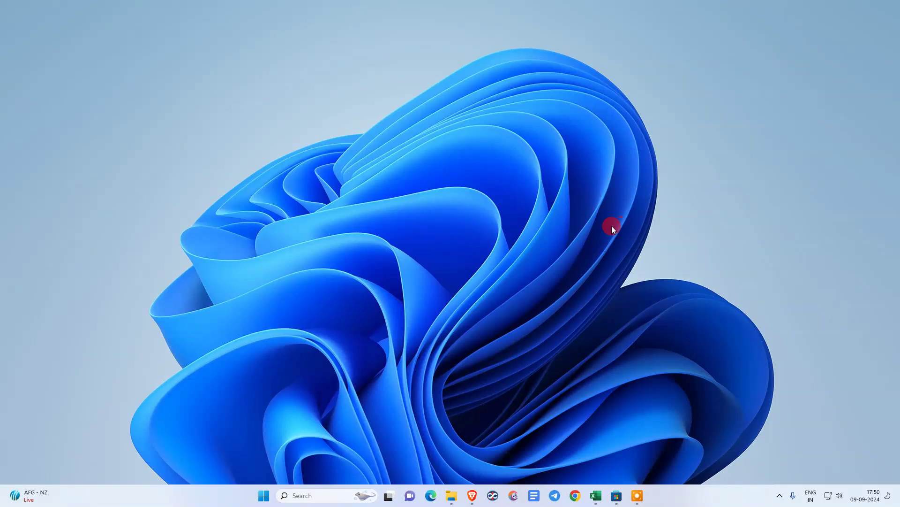
Refresh the desktop twice from its right-click menu
right_click(428, 140)
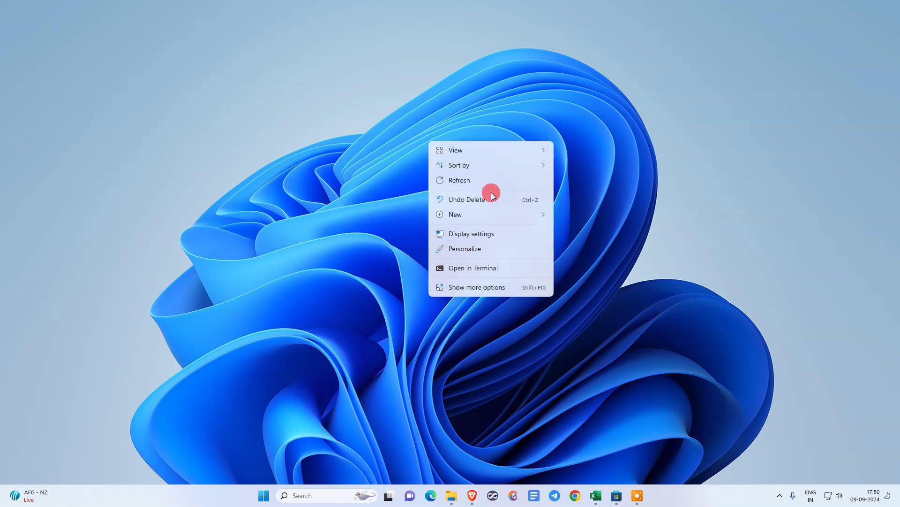
left_click(467, 178)
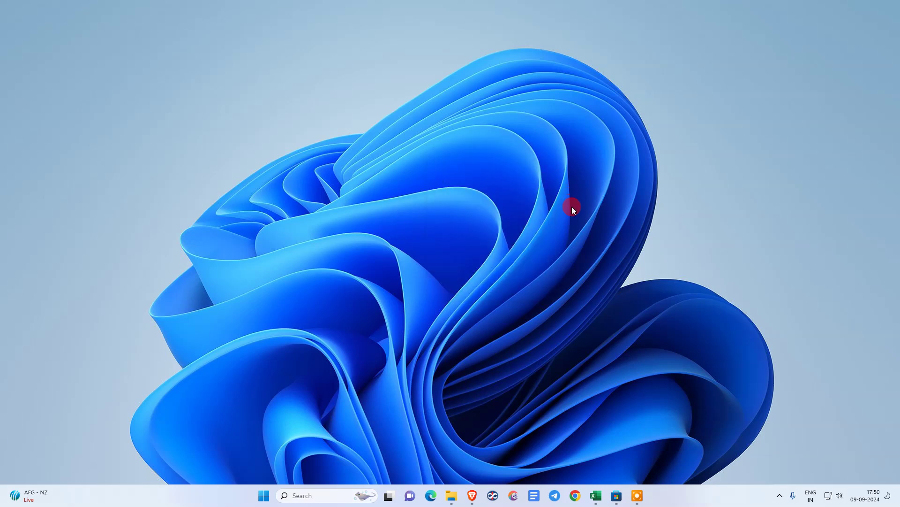
right_click(267, 117)
left_click(321, 157)
Browse the Windows widgets board, viewing the traffic map and widget picker without pinning anything
left_click(21, 496)
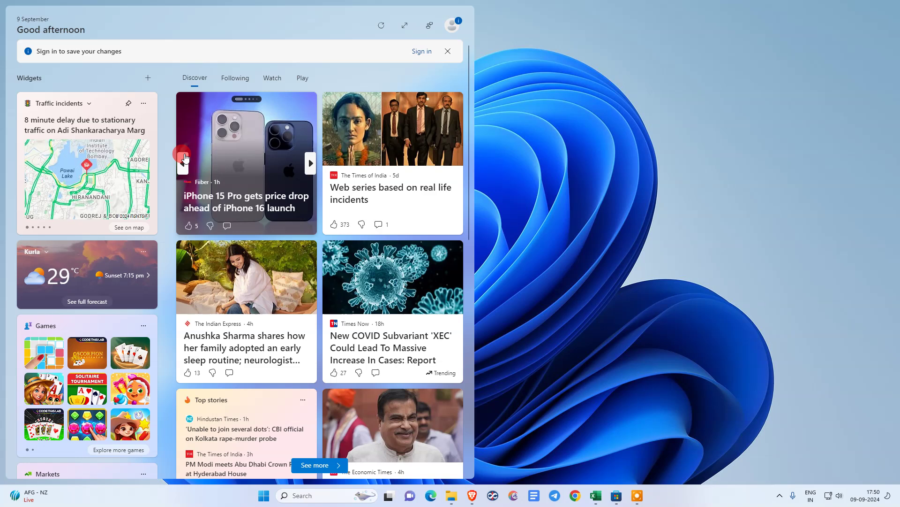
left_click(149, 104)
left_click(531, 65)
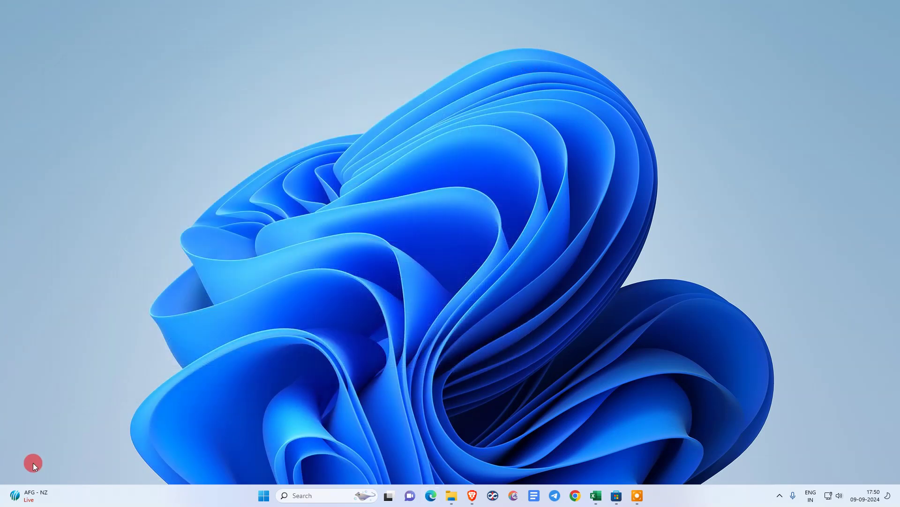
left_click(19, 499)
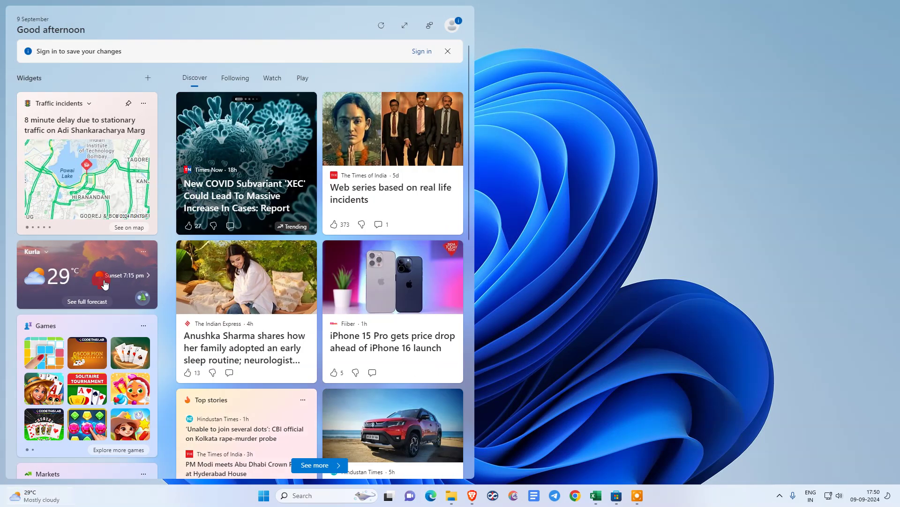
left_click(145, 105)
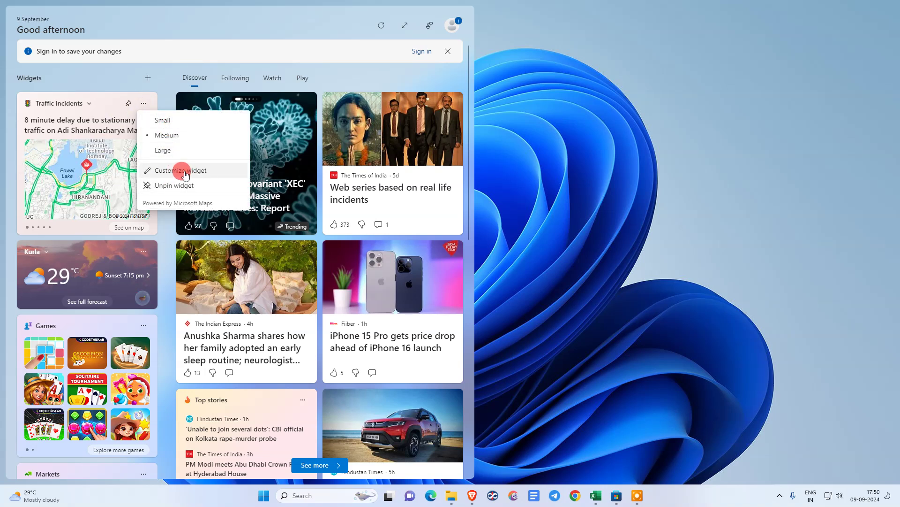
left_click(148, 77)
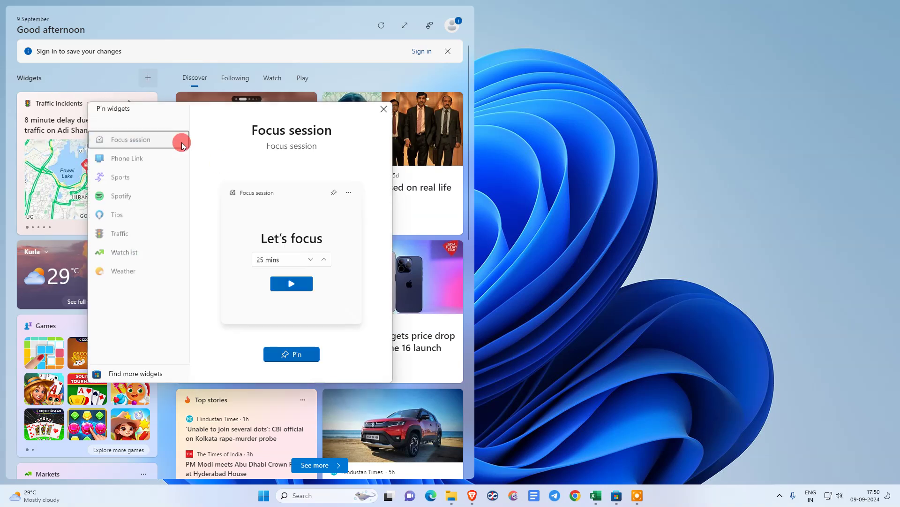
left_click(383, 109)
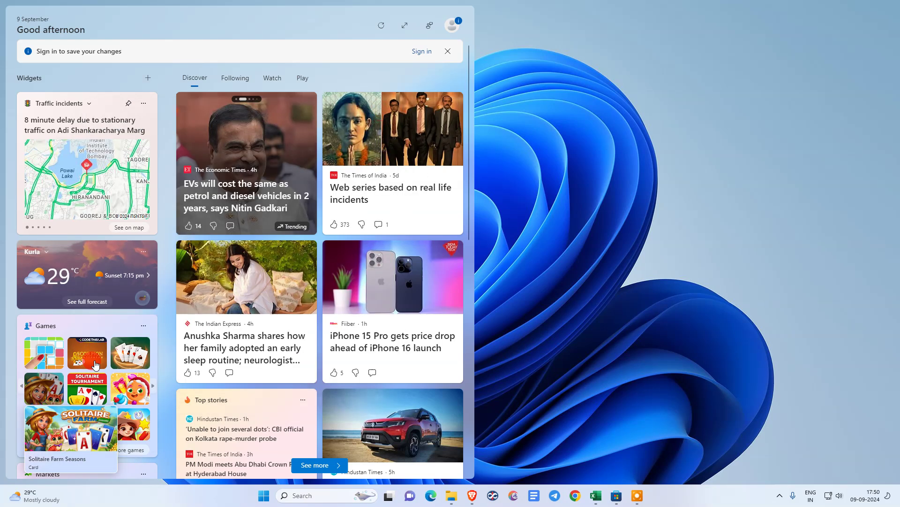
Close the widgets board and refresh the desktop again
left_click(563, 58)
right_click(562, 57)
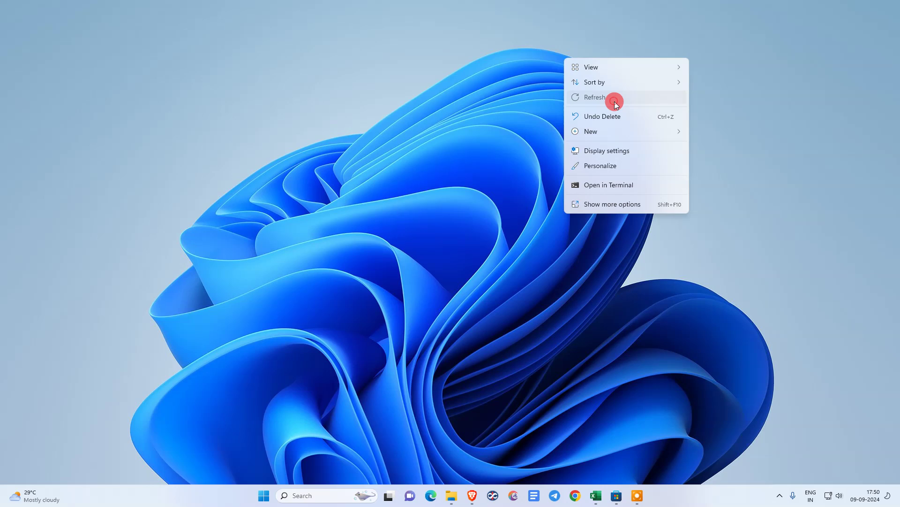
left_click(613, 96)
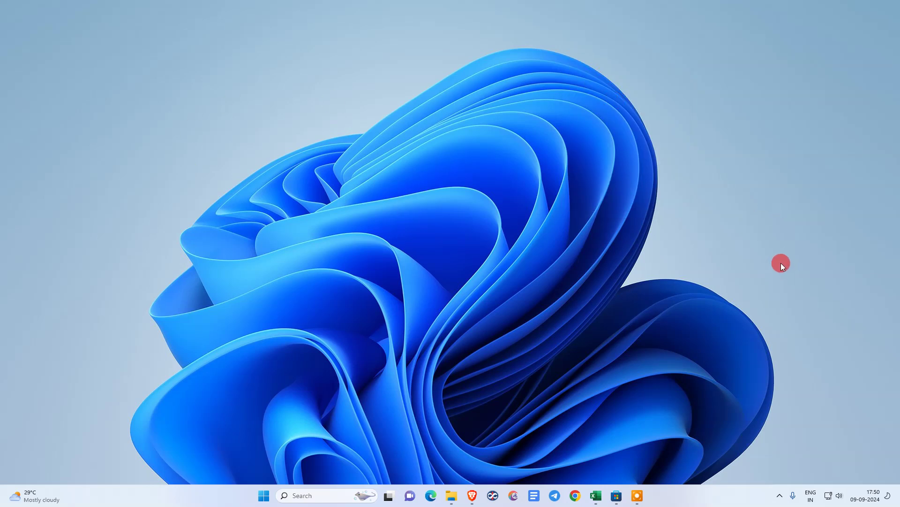
Search Microsoft Store for BeWidgets and open its installed app listing
left_click(617, 495)
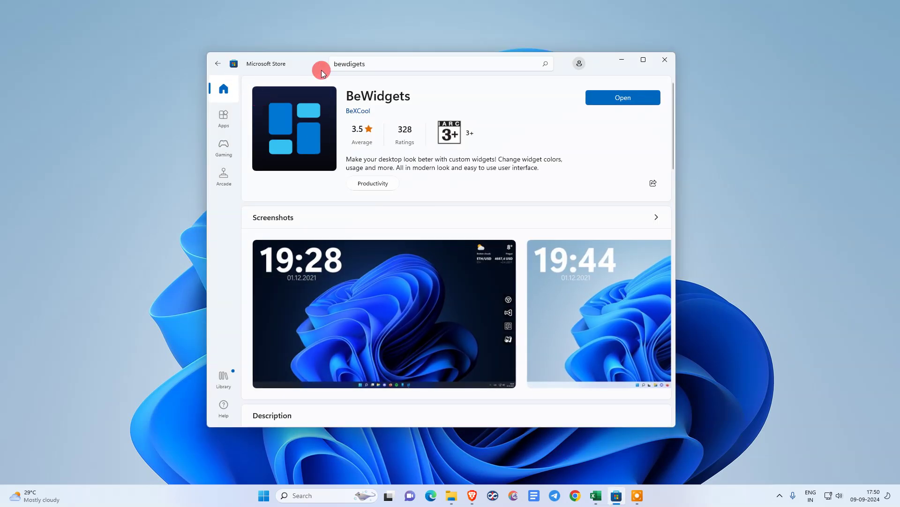
left_click(392, 60)
key("Return")
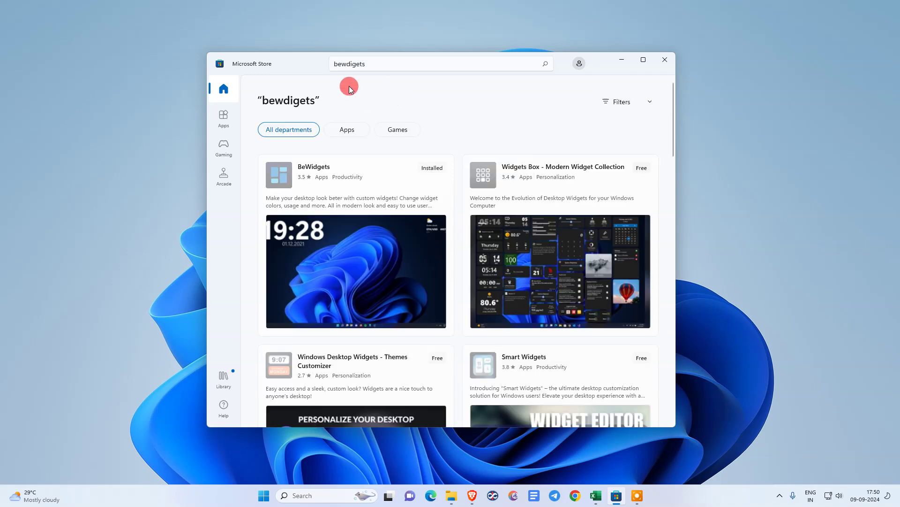
left_click(315, 170)
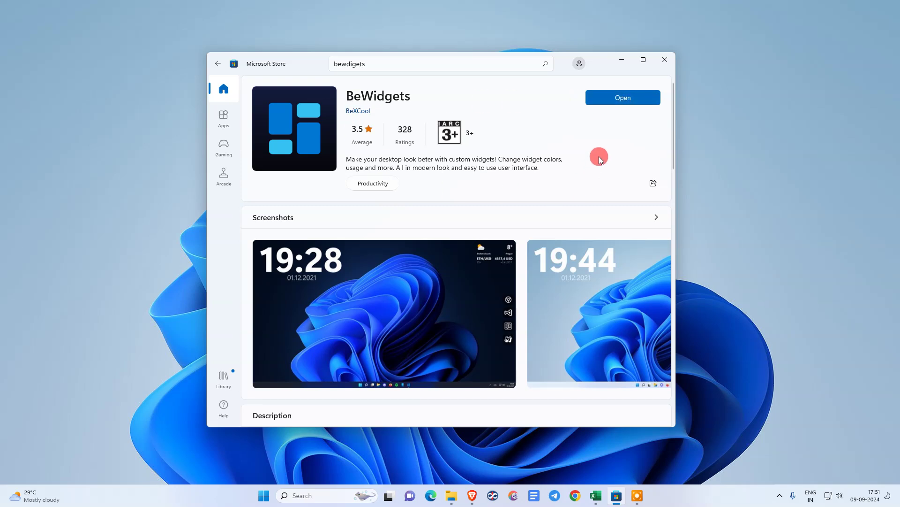
left_click_drag(346, 93, 657, 110)
Launch BeWidgets from its Store page, close the Store, and briefly view the Layouts panel
left_click(627, 99)
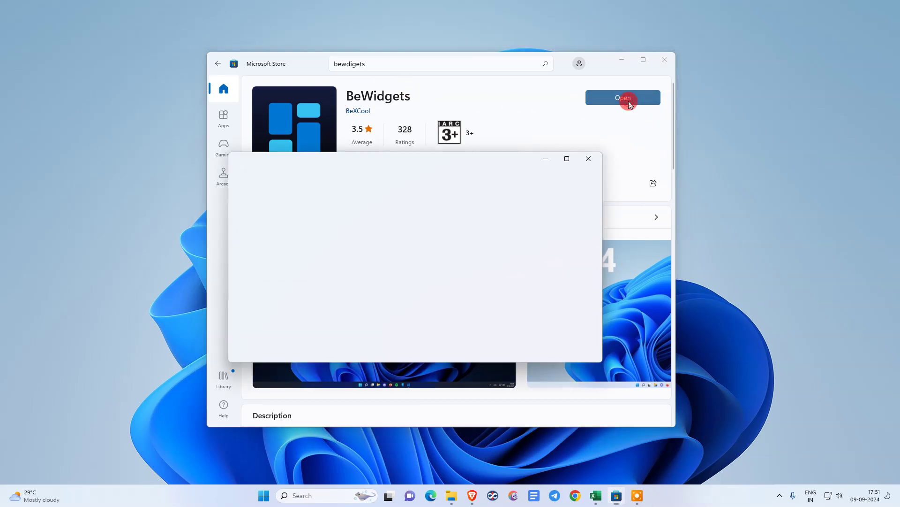
left_click_drag(406, 184, 409, 176)
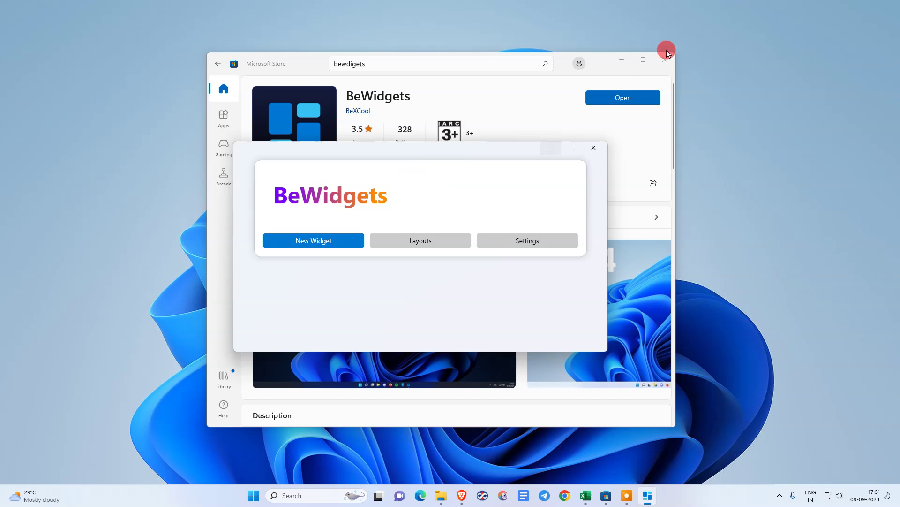
left_click(665, 60)
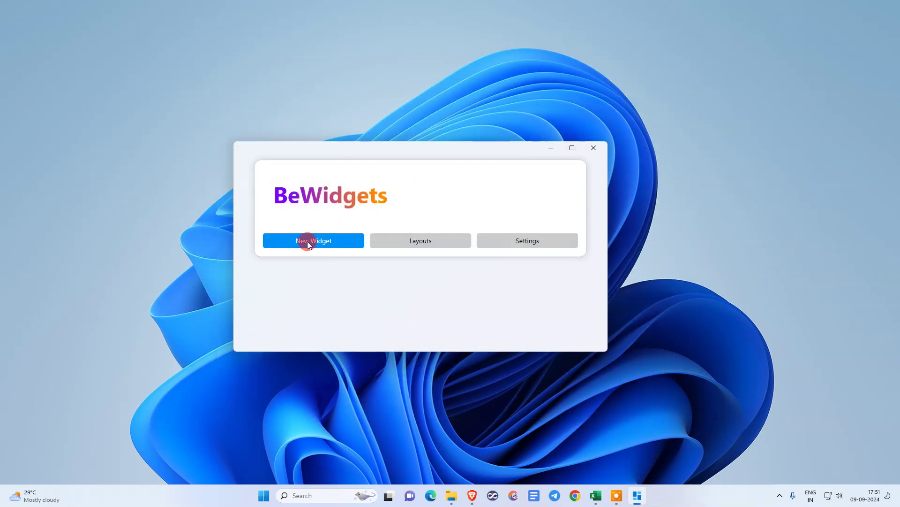
left_click(406, 241)
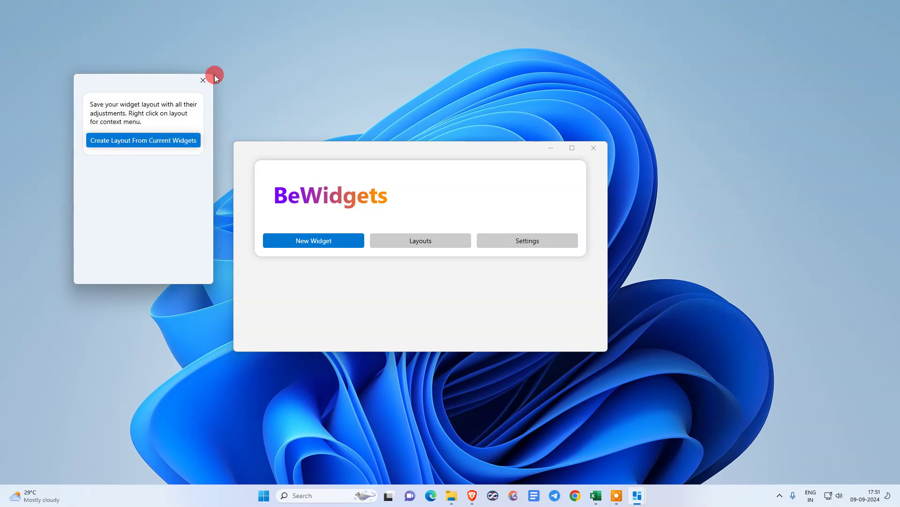
left_click(203, 80)
left_click(505, 239)
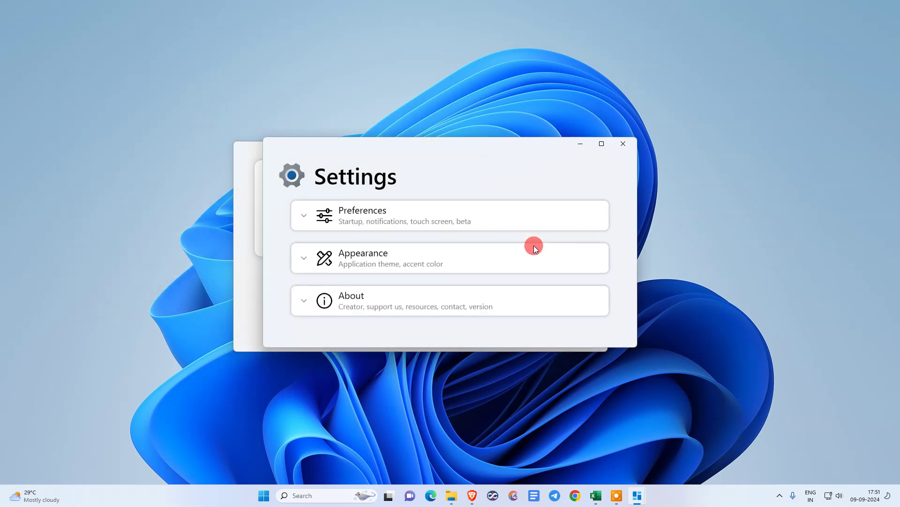
left_click(358, 224)
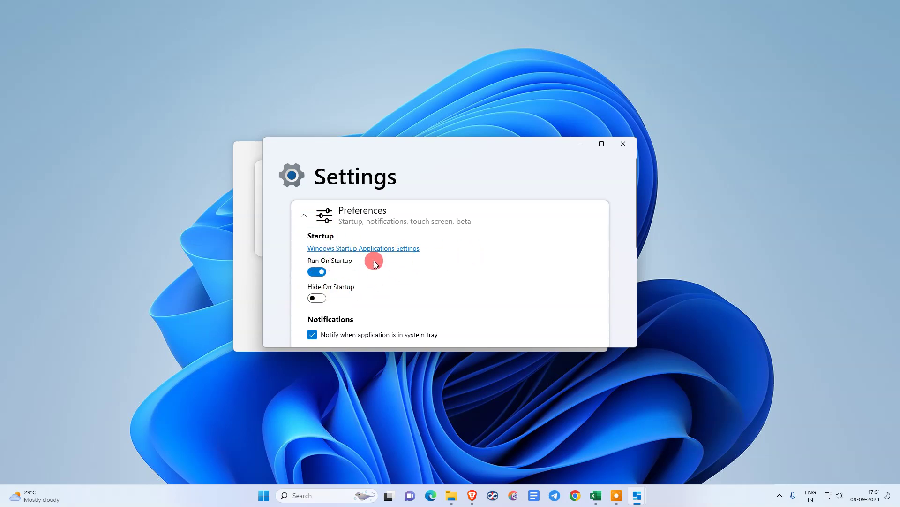
scroll(362, 266, "down", 3)
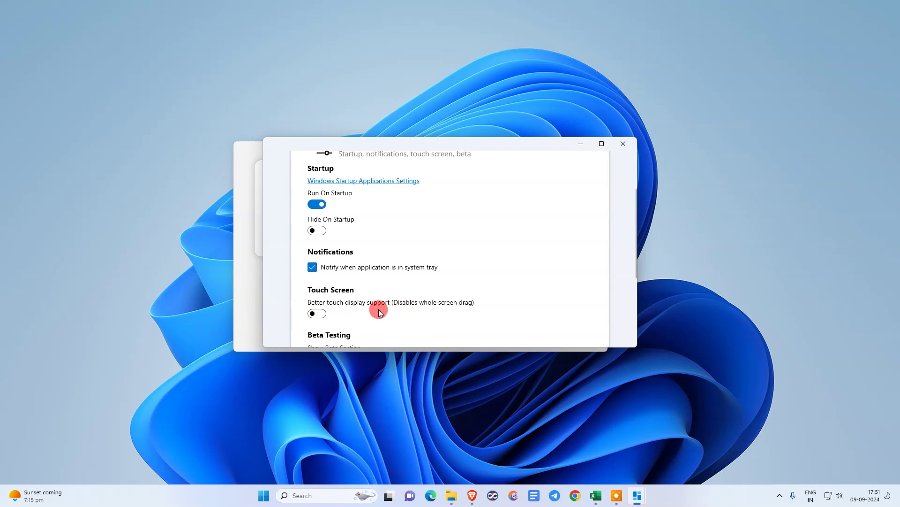
scroll(380, 310, "down", 3)
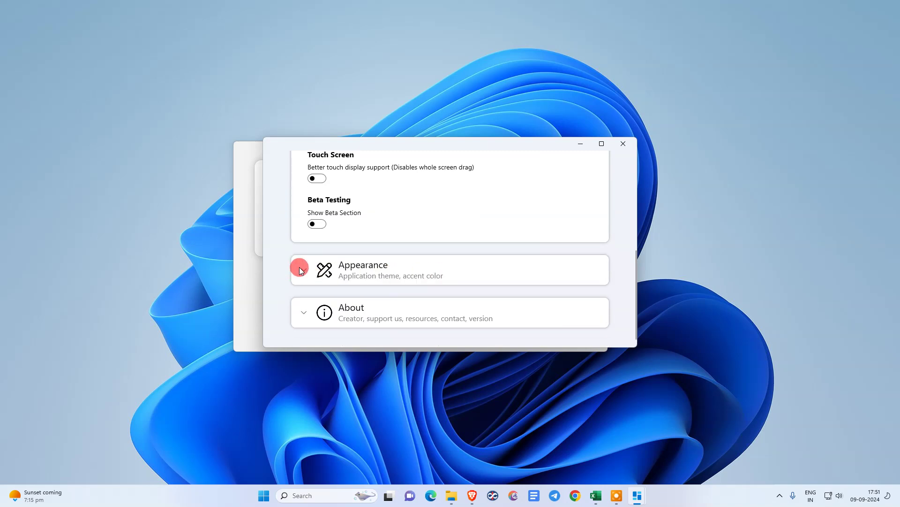
left_click(303, 272)
scroll(373, 280, "down", 4)
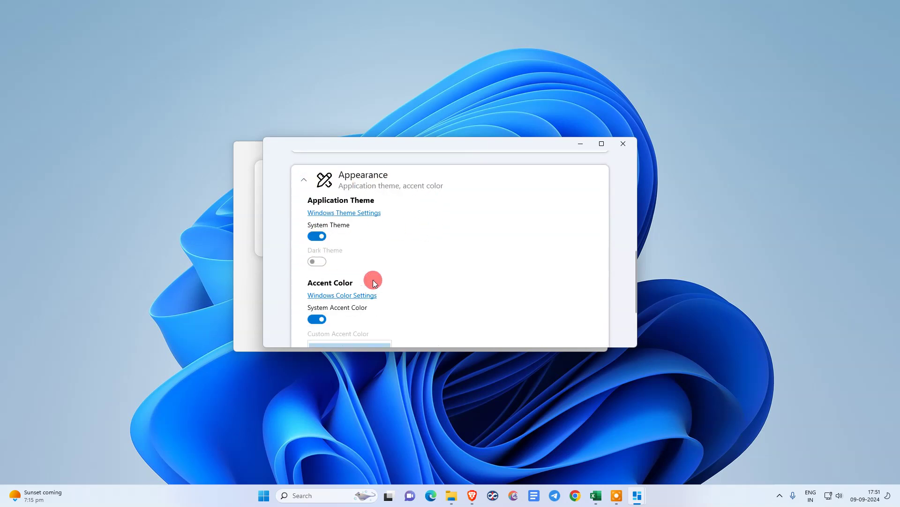
left_click(300, 311)
scroll(443, 295, "down", 2)
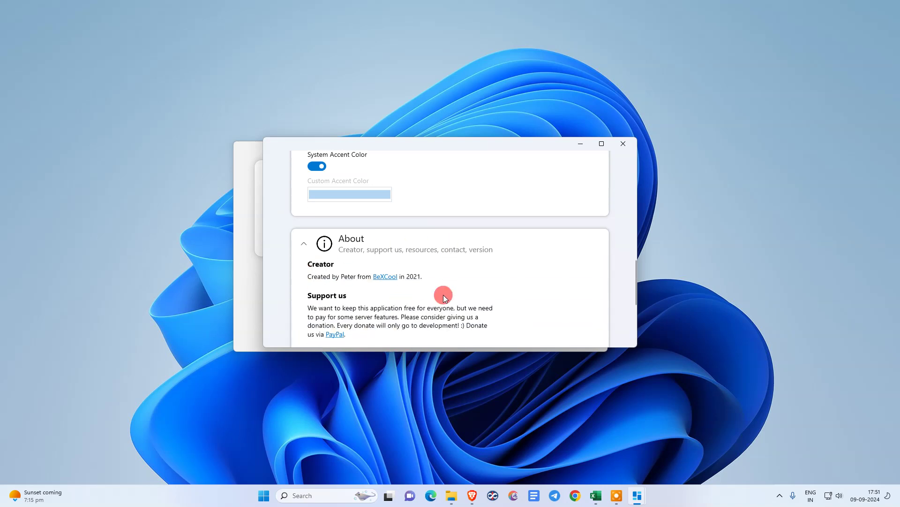
scroll(511, 222, "up", 2)
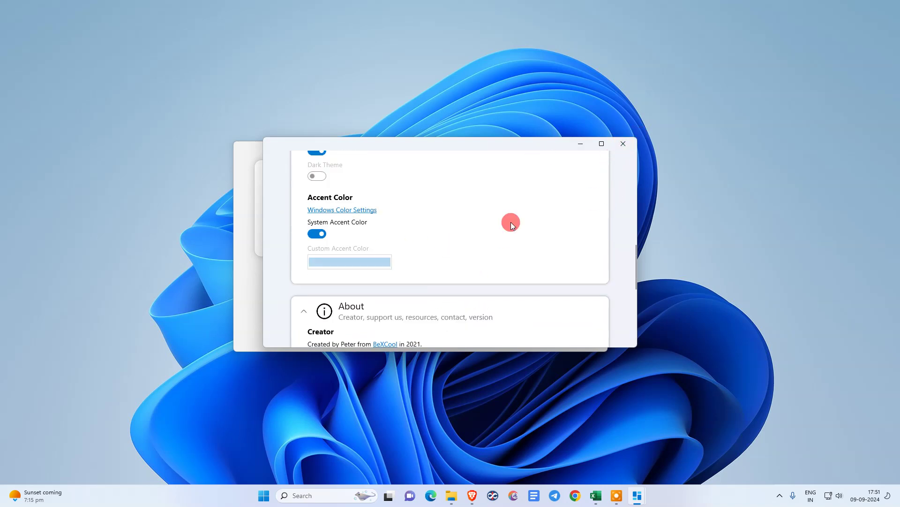
left_click(620, 144)
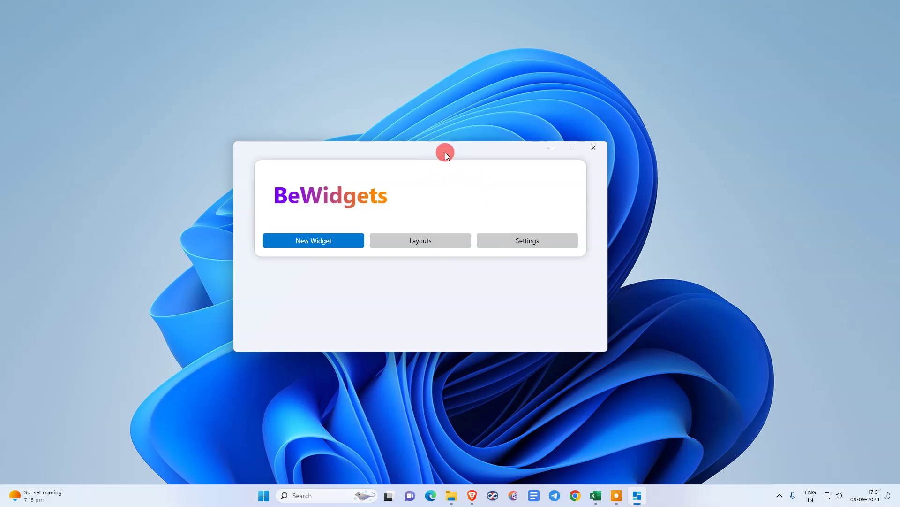
left_click(314, 240)
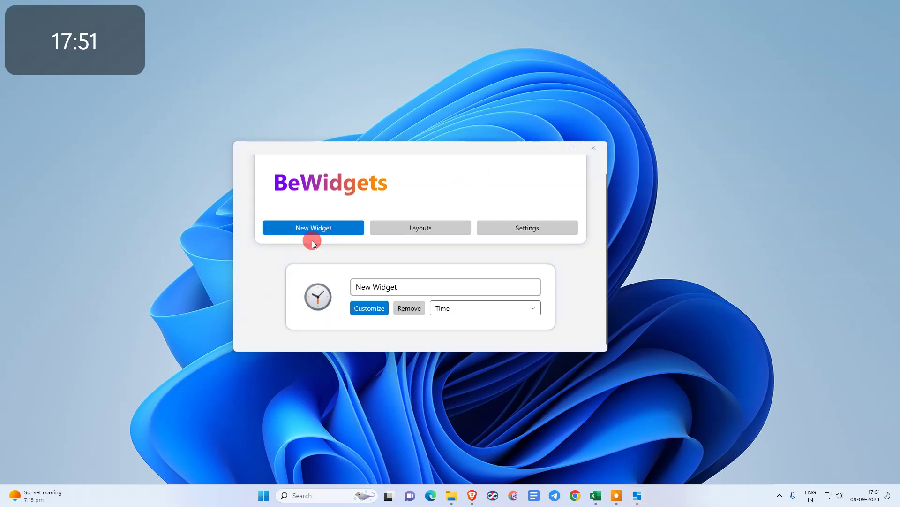
left_click(457, 309)
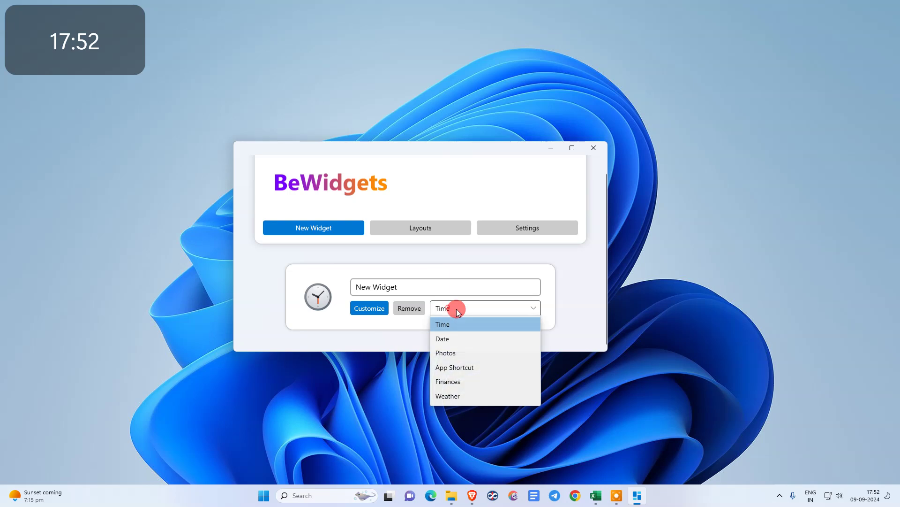
left_click(475, 340)
left_click(466, 307)
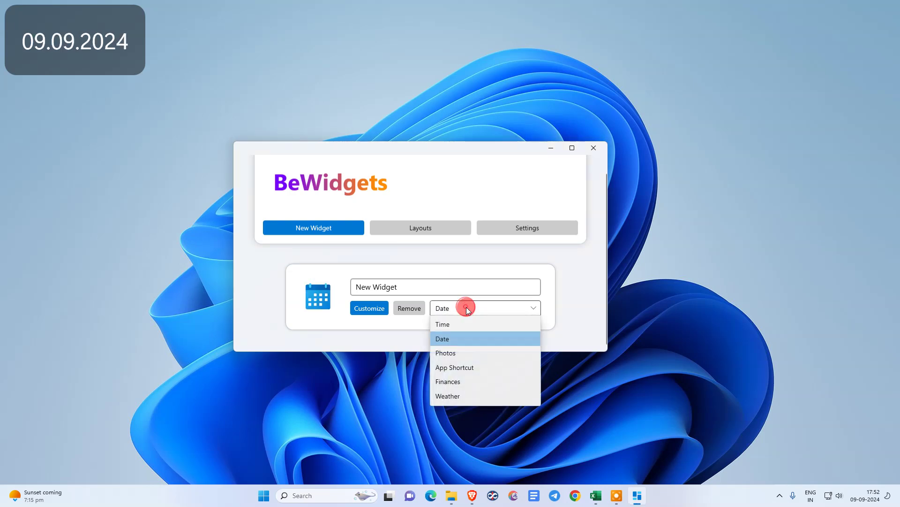
left_click(473, 368)
left_click(460, 308)
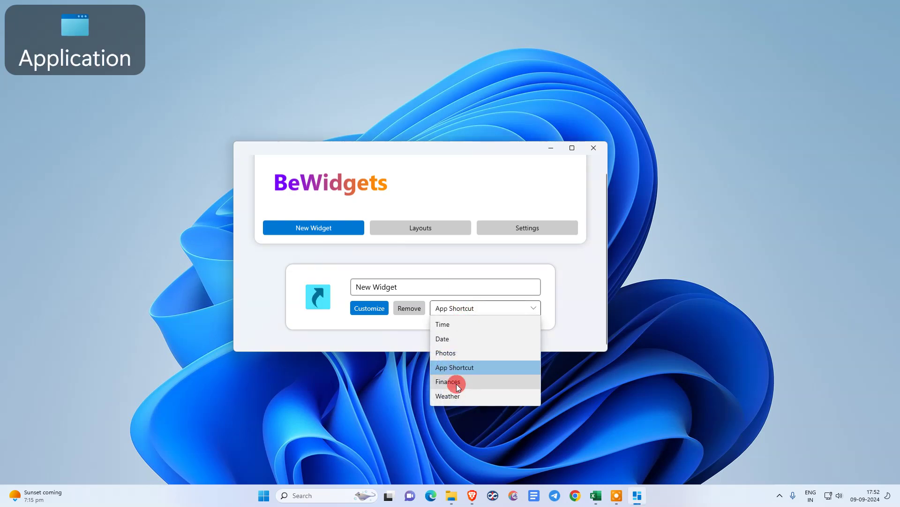
left_click(457, 382)
left_click(476, 309)
left_click(465, 394)
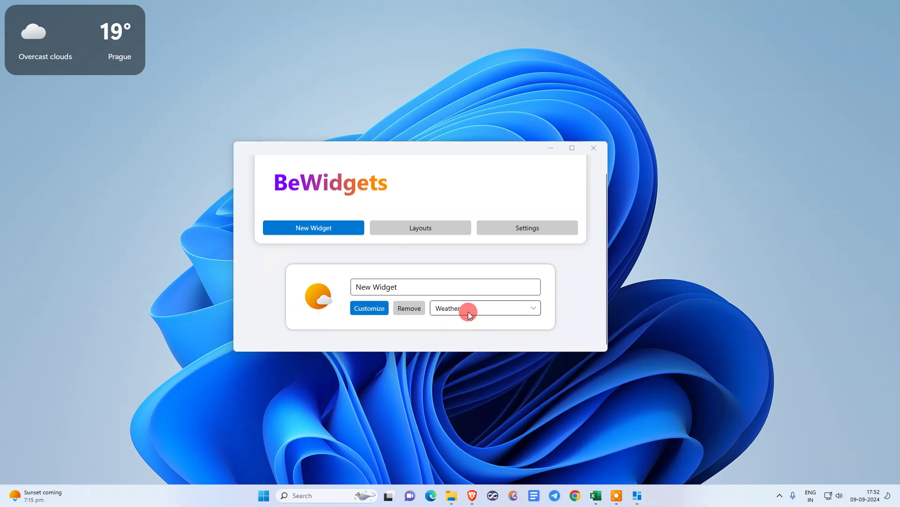
left_click(468, 311)
left_click(466, 367)
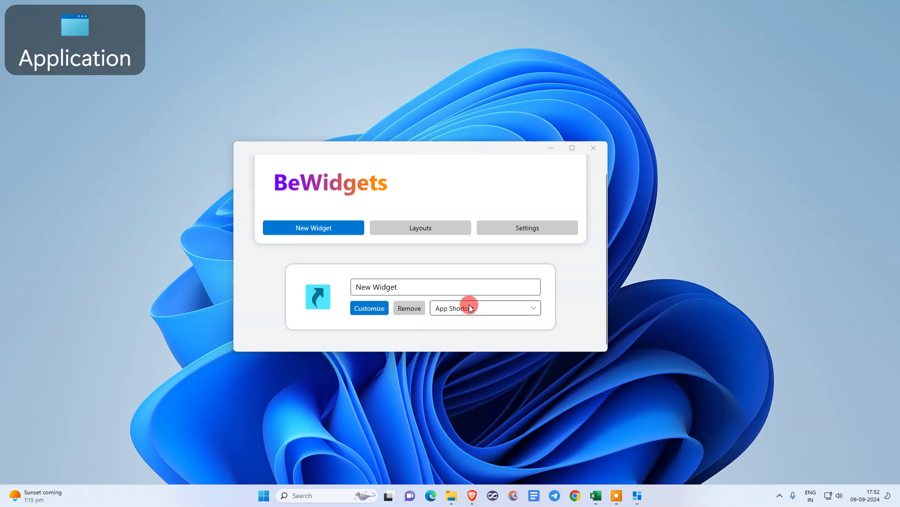
left_click(470, 308)
left_click(370, 312)
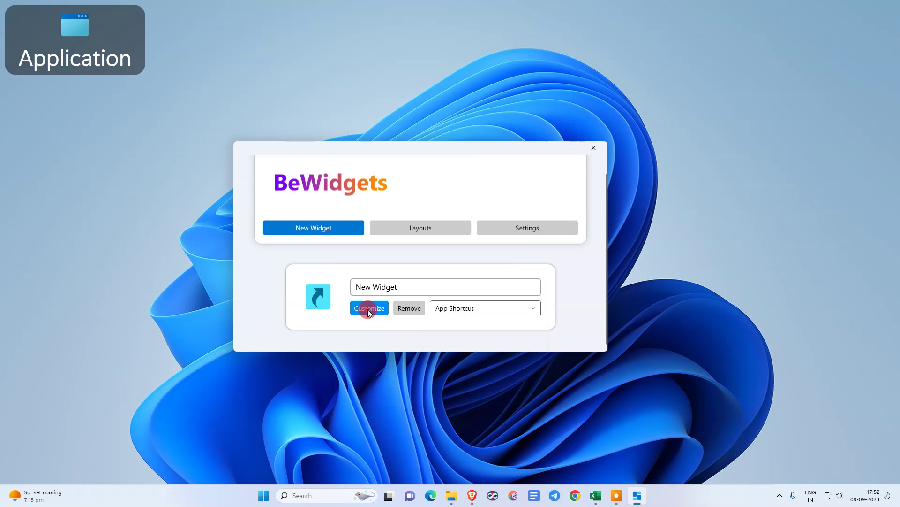
left_click(369, 309)
scroll(63, 155, "down", 10)
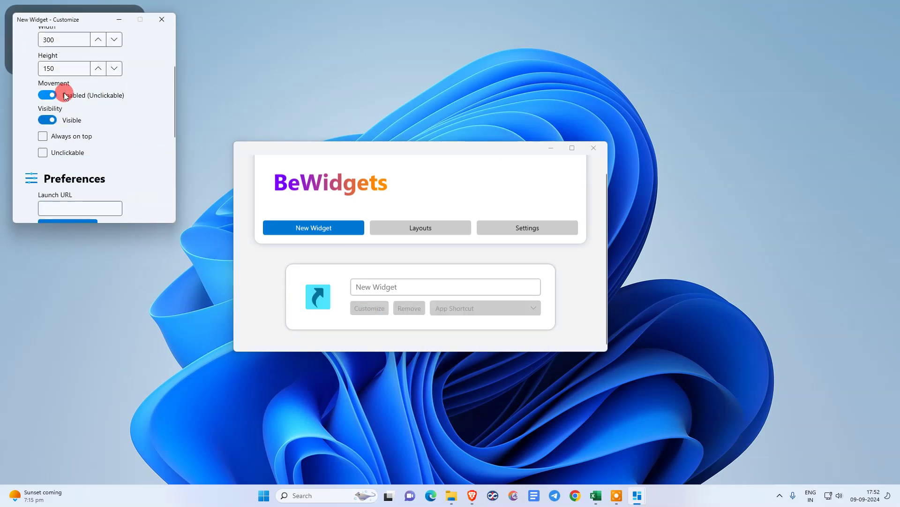
scroll(101, 166, "down", 5)
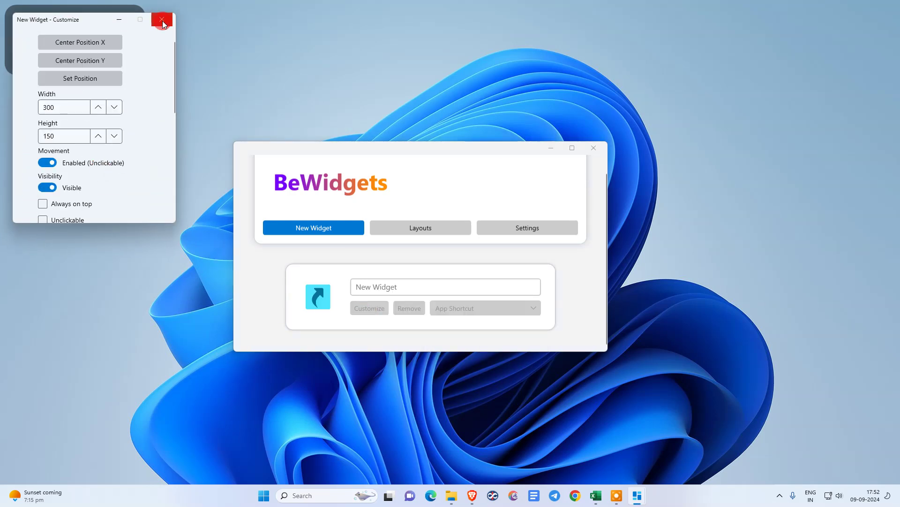
left_click(161, 20)
left_click(454, 308)
Set the widget type back to Time and rename the widget to Clock
left_click(451, 325)
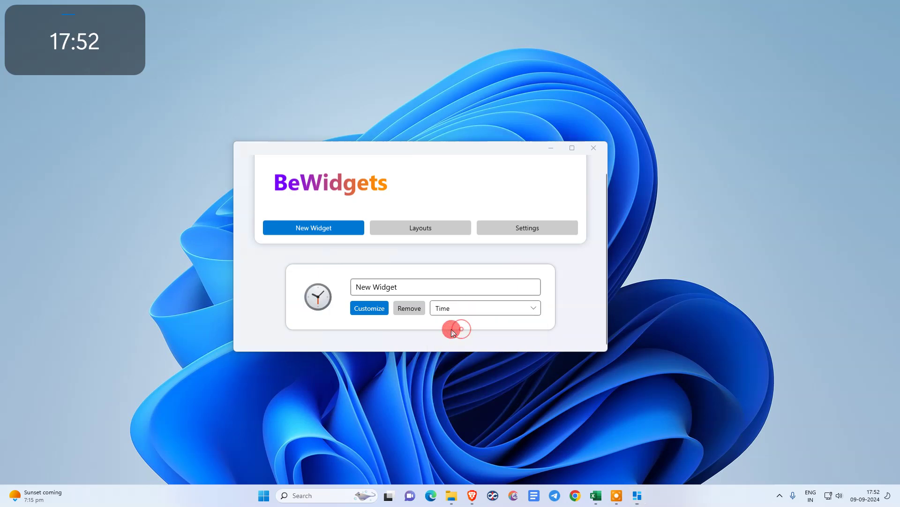
left_click(415, 281)
key("ctrl+a")
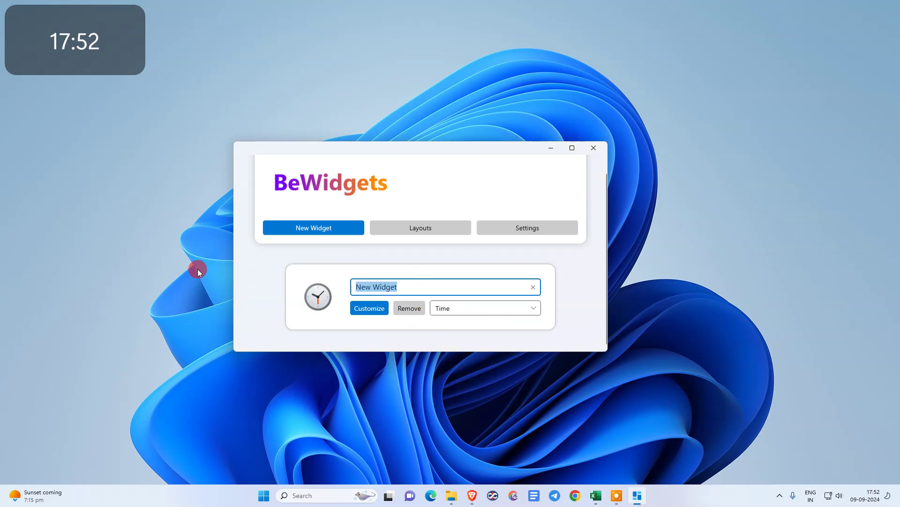
type("Clock")
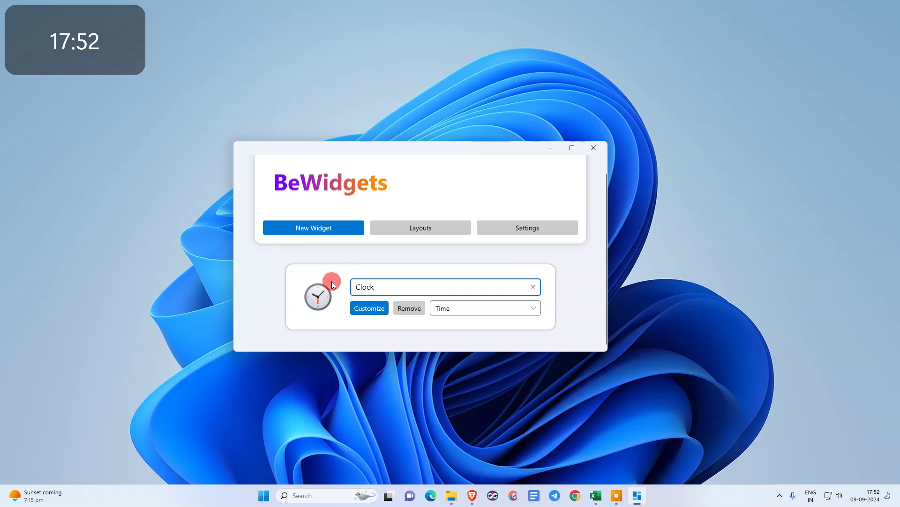
left_click(263, 283)
In the Clock's Customize window, set Width 280 and Height 170
left_click(370, 308)
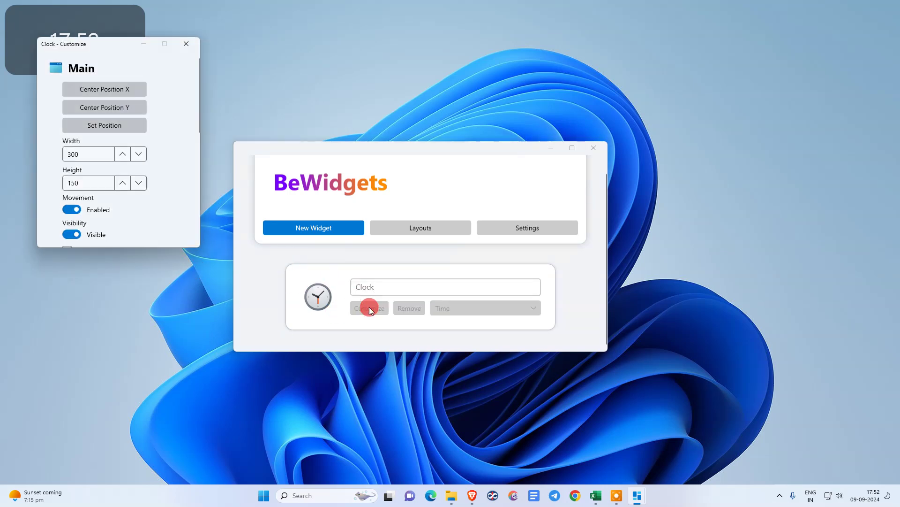
left_click_drag(133, 47, 479, 44)
scroll(449, 106, "down", 1)
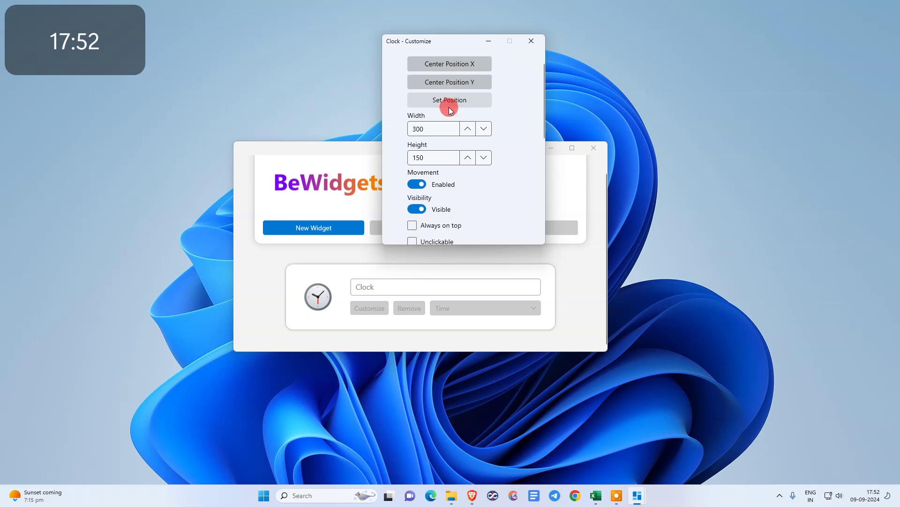
left_click(484, 128)
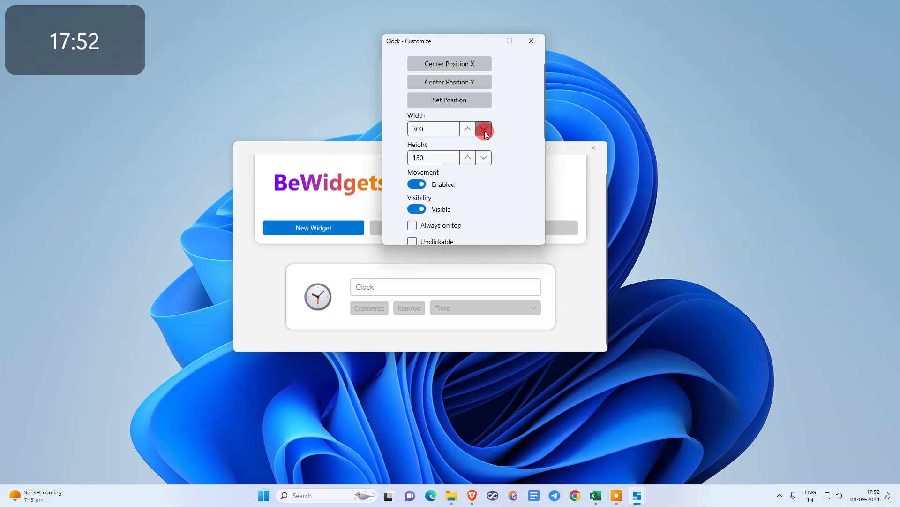
left_click(466, 158)
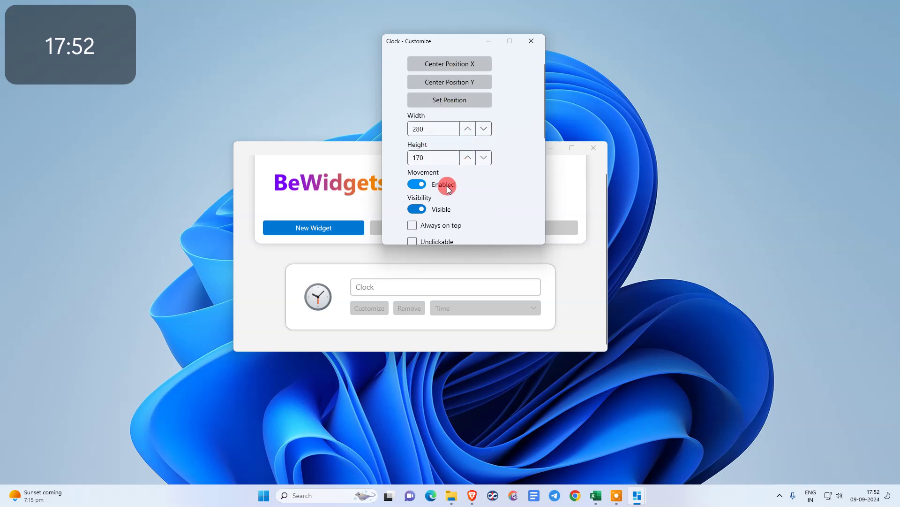
Toggle the movable, visible and always-on-top options off and on, leaving them unchanged
left_click(415, 184)
left_click(414, 184)
left_click(422, 210)
left_click(422, 210)
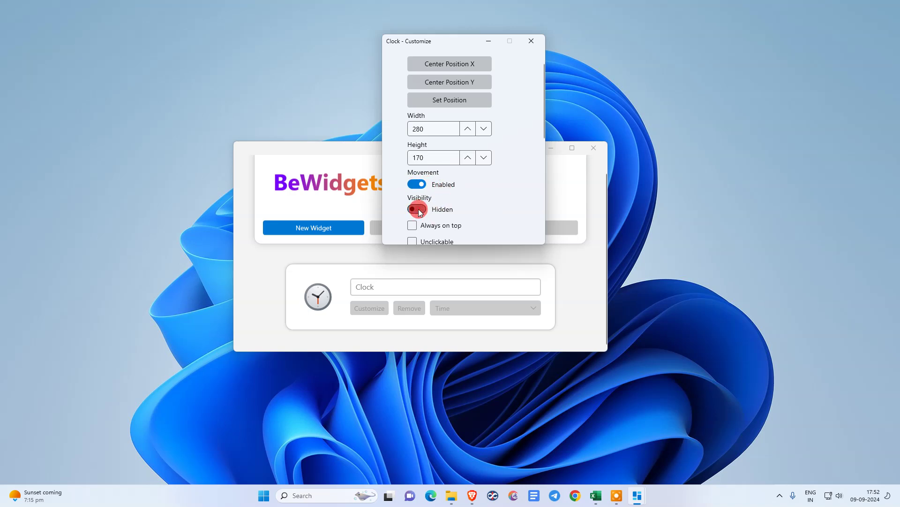
scroll(471, 200, "down", 1)
scroll(415, 210, "down", 1)
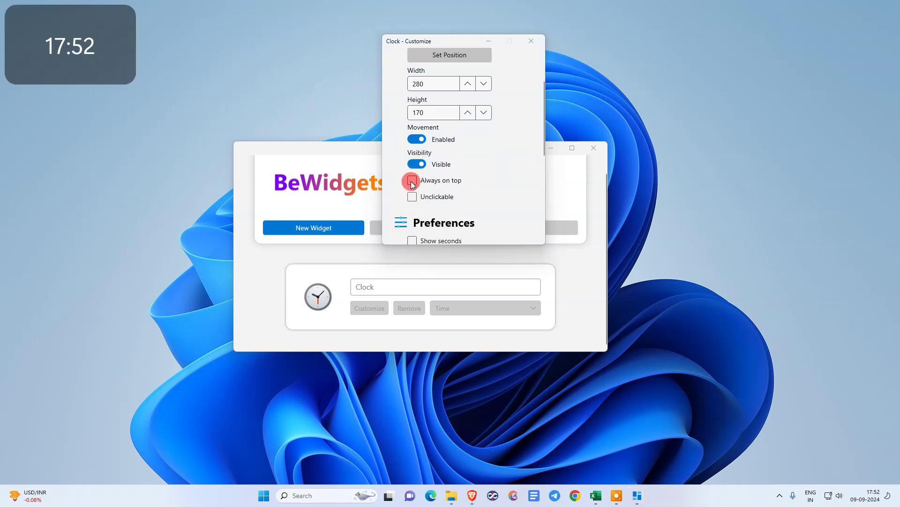
left_click(412, 181)
left_click(412, 181)
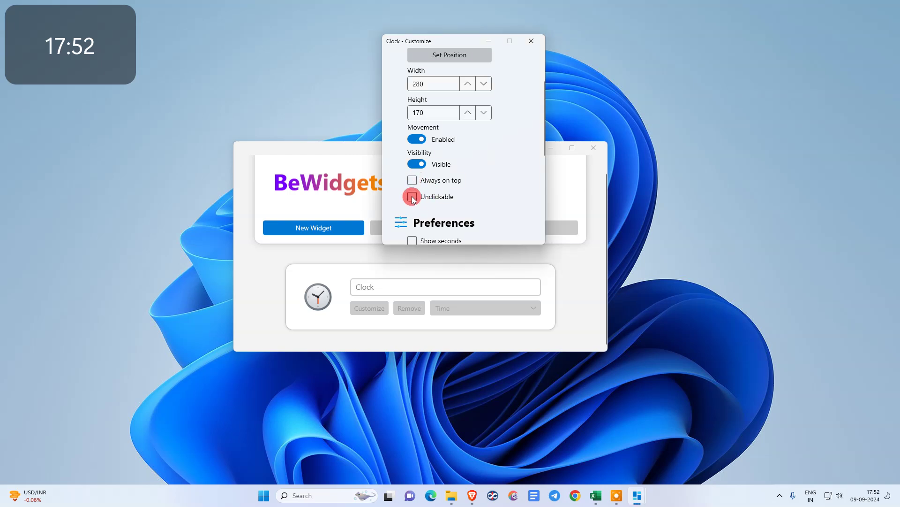
Toggle click-through off again, then drag the clock widget to the desktop's top-right
scroll(483, 188, "down", 1)
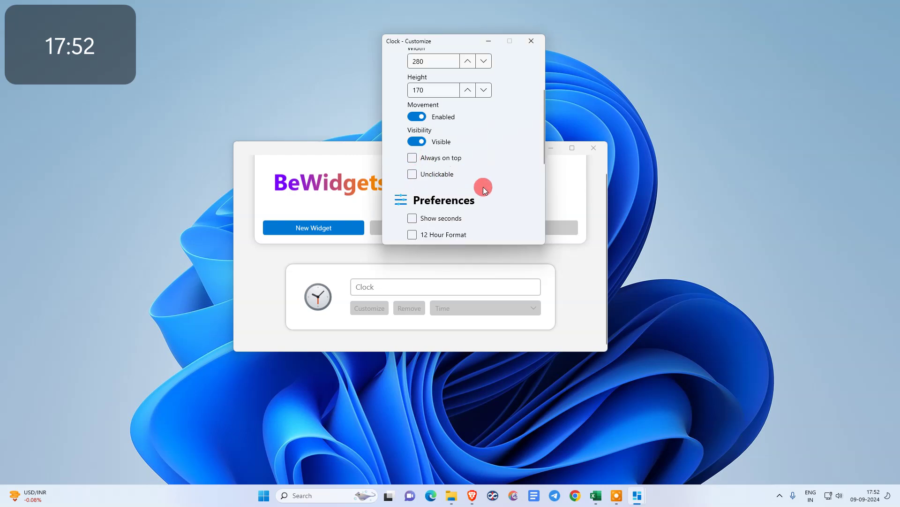
left_click(412, 174)
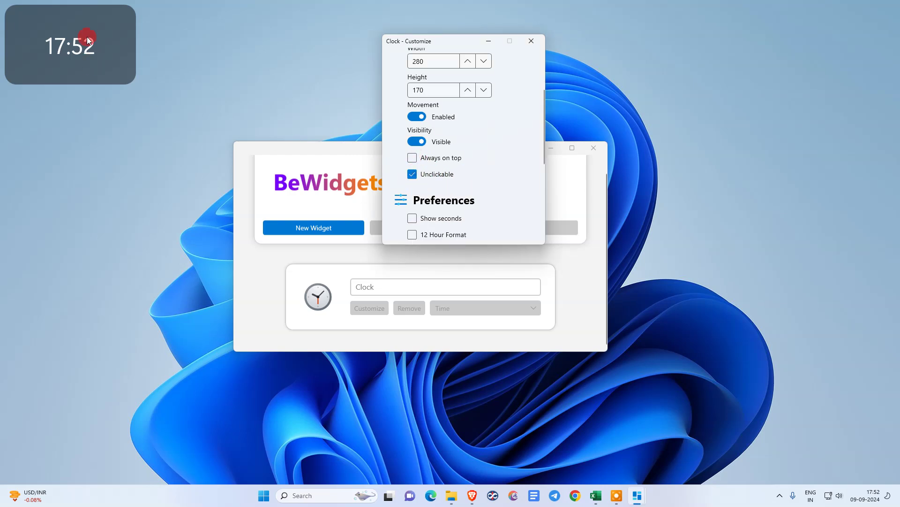
left_click(412, 174)
left_click_drag(81, 32, 788, 71)
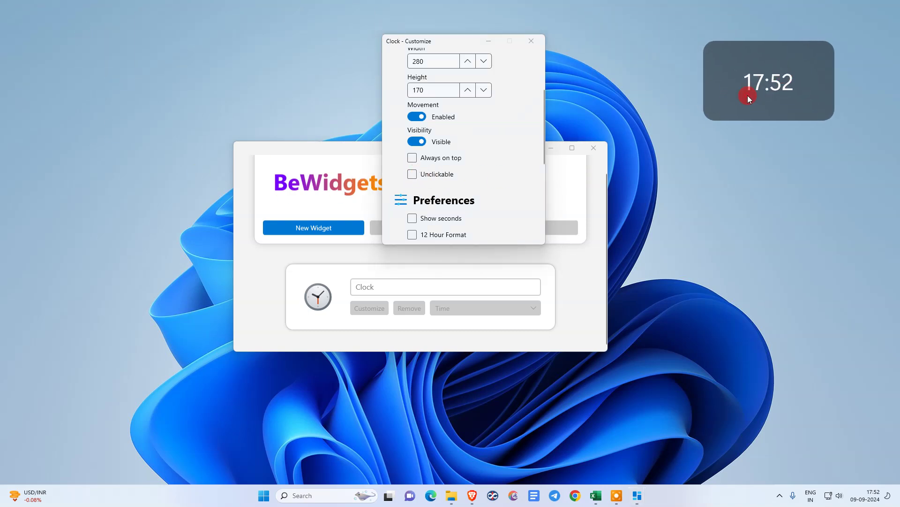
left_click_drag(749, 98, 825, 117)
Turn on Show seconds and, after trying vertical bars, keep the colon separator
scroll(455, 178, "down", 1)
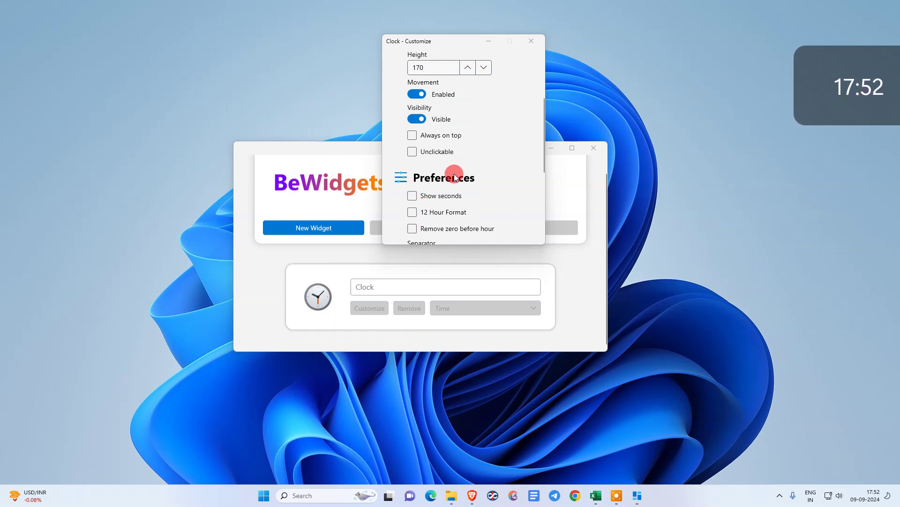
left_click(412, 195)
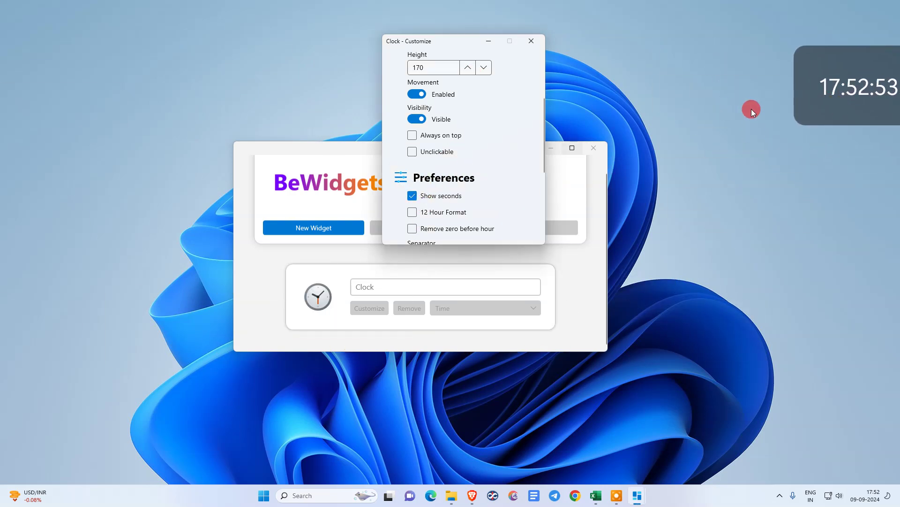
scroll(482, 187, "down", 1)
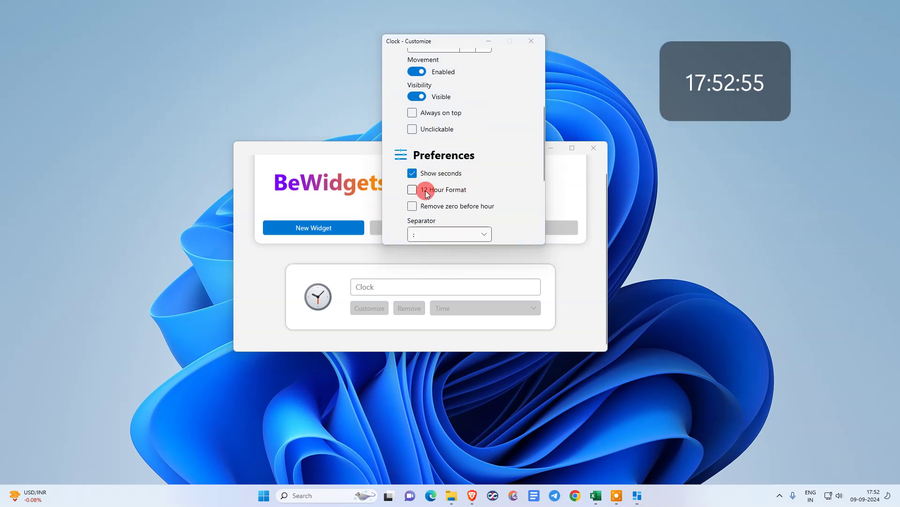
scroll(517, 188, "down", 1)
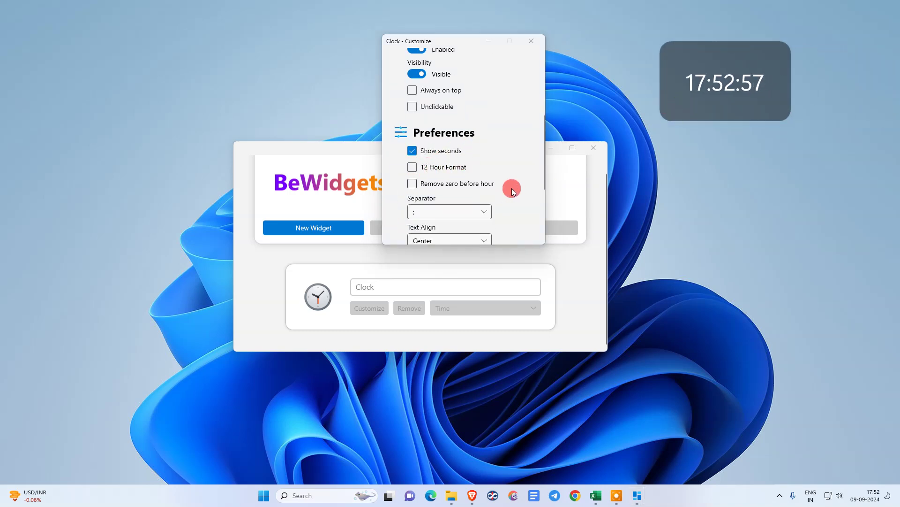
scroll(464, 185, "down", 1)
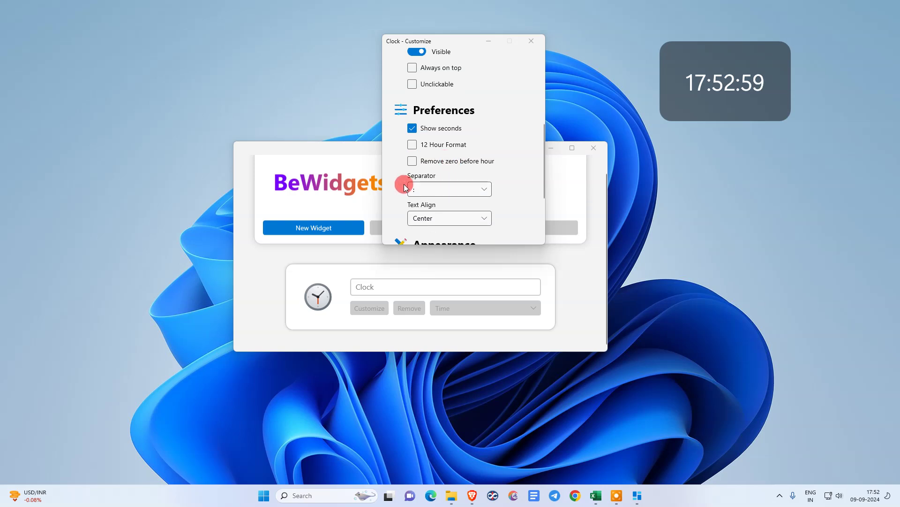
left_click(430, 188)
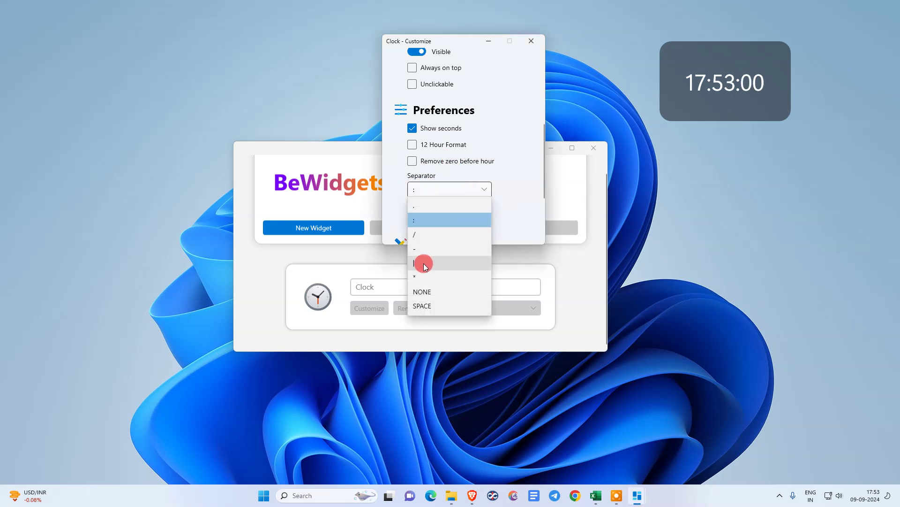
left_click(477, 261)
left_click(438, 190)
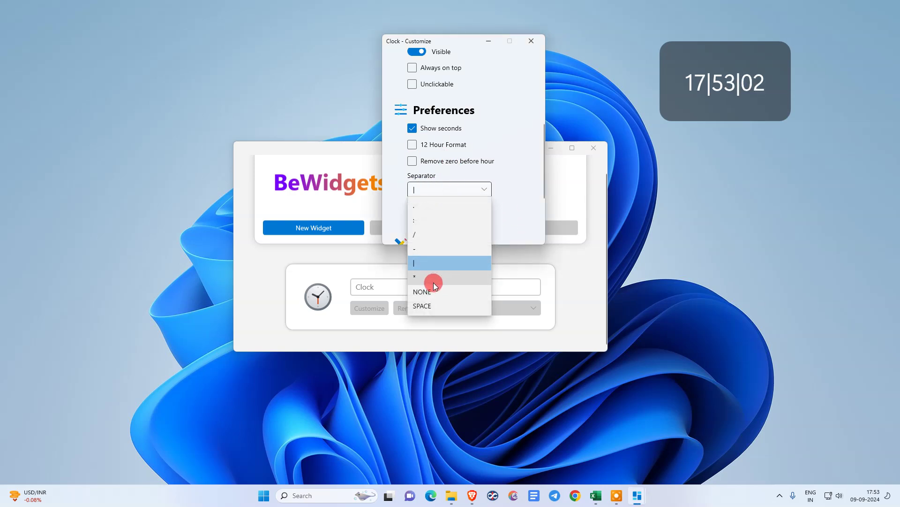
left_click(427, 220)
Try left alignment for the clock text, then set Text Align back to Center
scroll(486, 205, "down", 2)
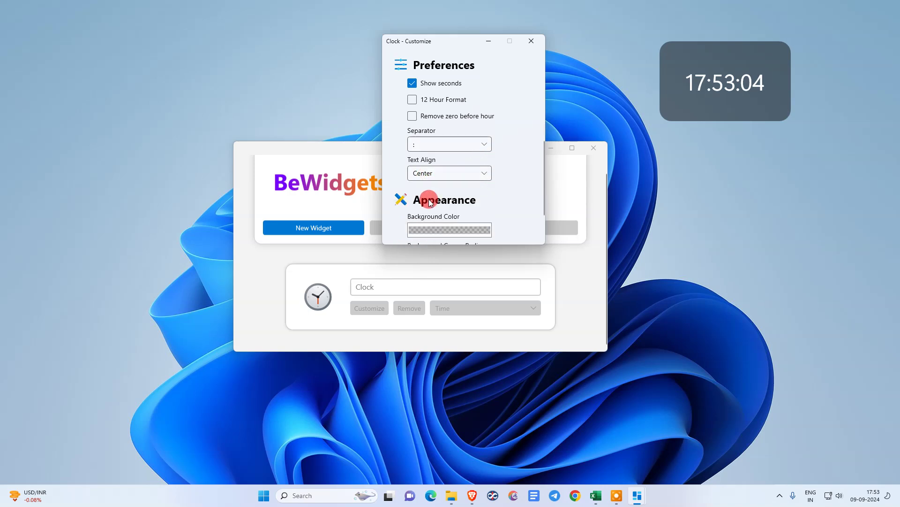
left_click(436, 173)
left_click(441, 190)
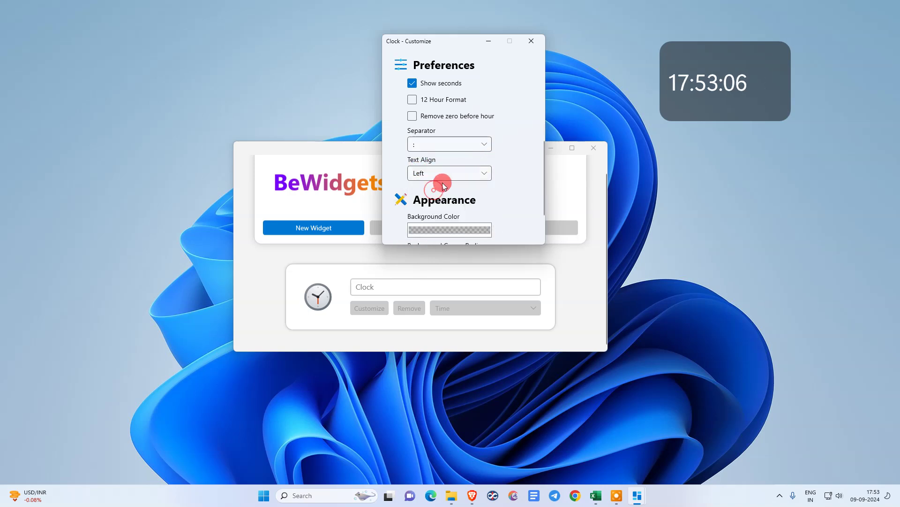
left_click(443, 177)
left_click(432, 204)
scroll(494, 172, "down", 1)
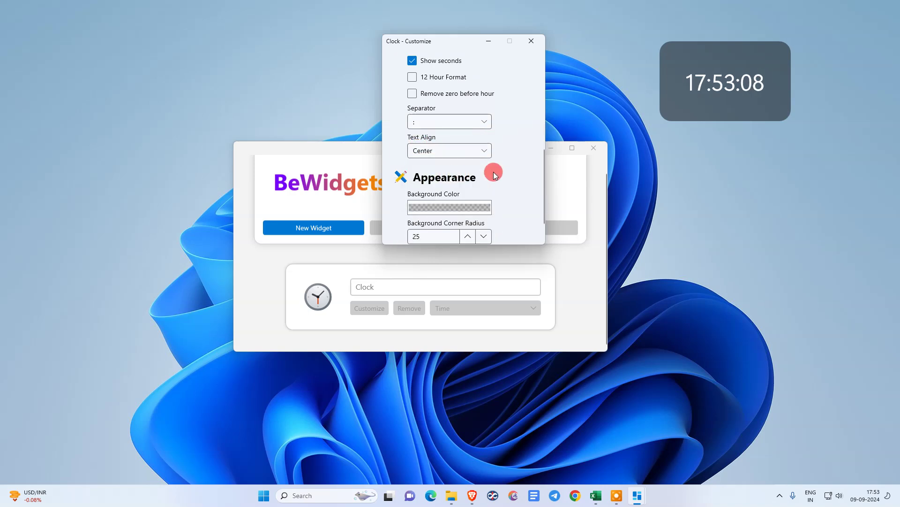
Give the clock widget a mint-green background and expand the Time Text section
left_click(459, 210)
left_click(443, 253)
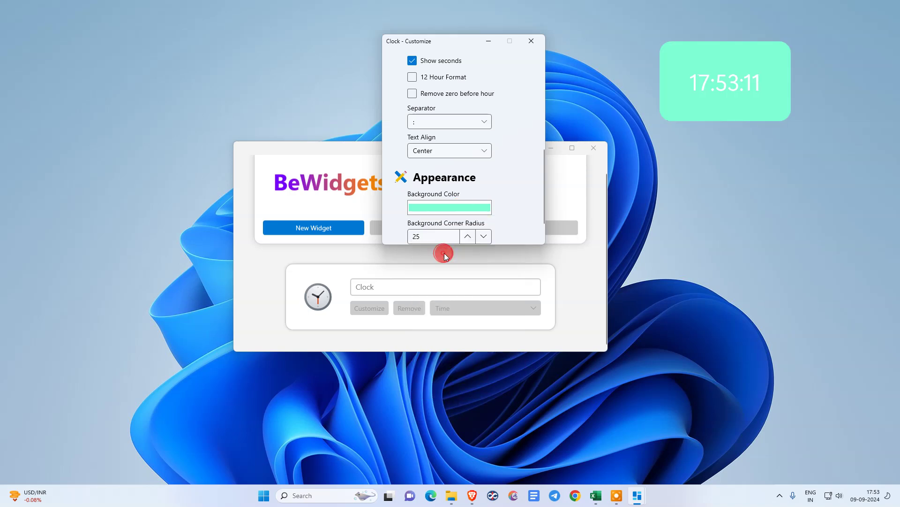
scroll(474, 181, "down", 1)
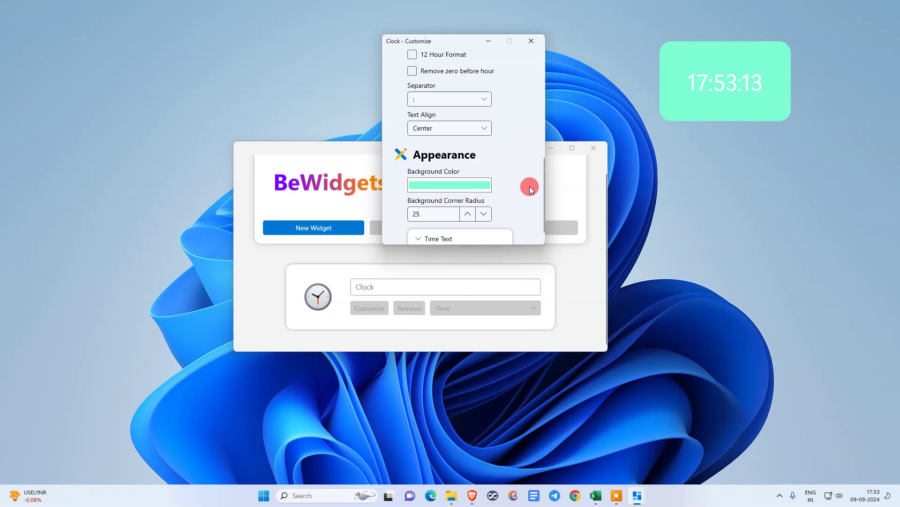
scroll(528, 185, "down", 1)
left_click(417, 226)
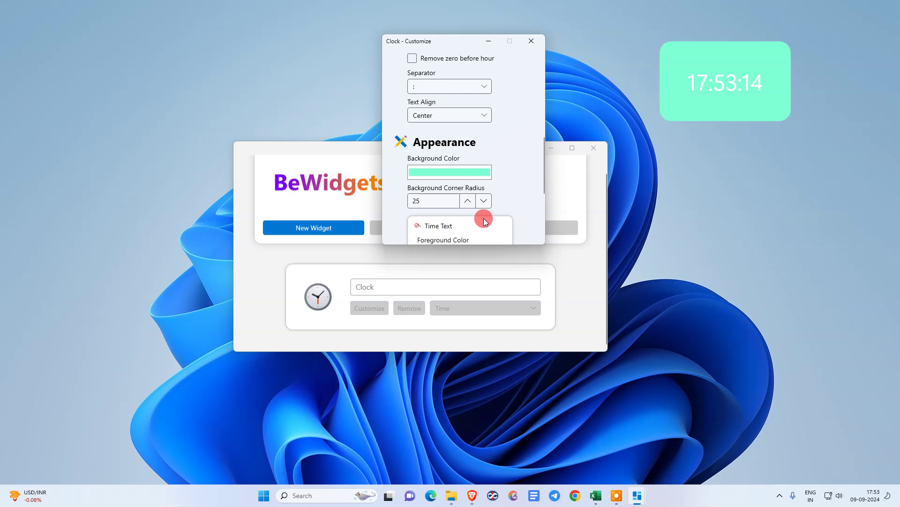
scroll(483, 217, "down", 1)
scroll(425, 215, "down", 2)
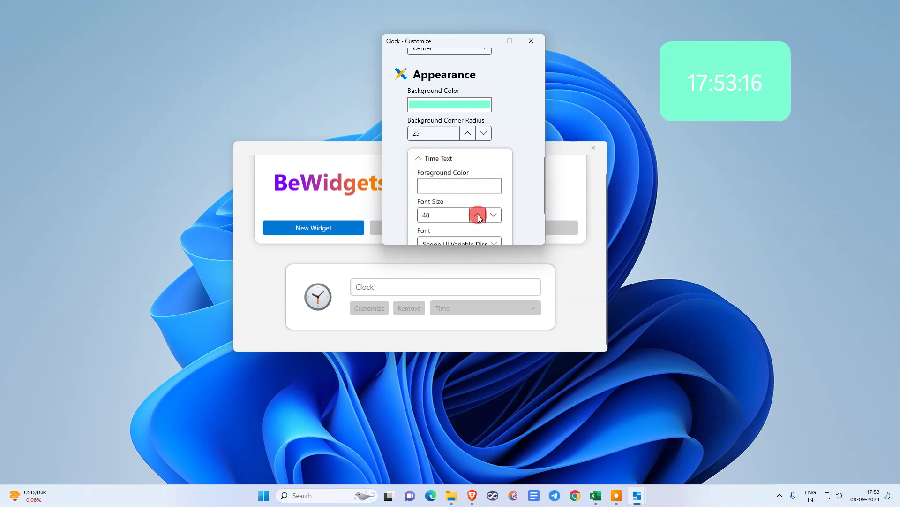
Adjust the clock's font size to 58 and set Font Weight to Medium
left_click(477, 214)
left_click(494, 216)
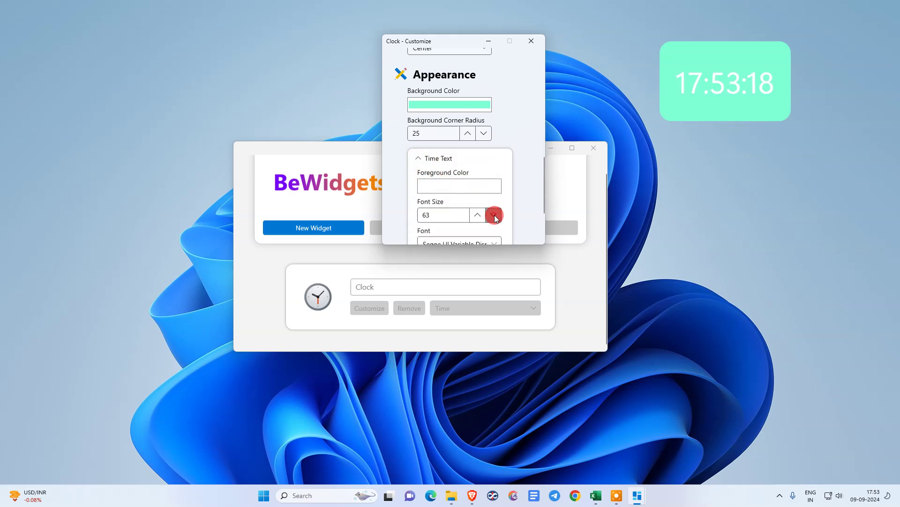
scroll(450, 215, "down", 5)
scroll(497, 192, "down", 1)
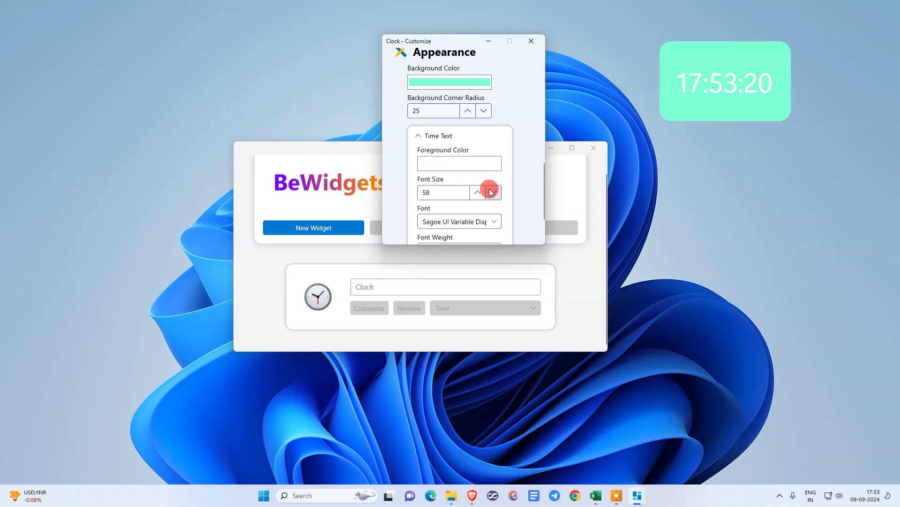
scroll(483, 192, "down", 2)
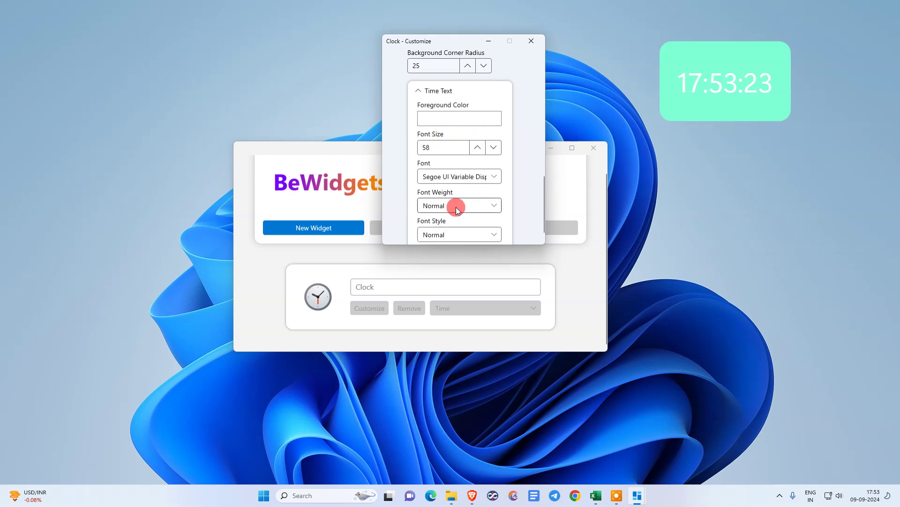
left_click(492, 204)
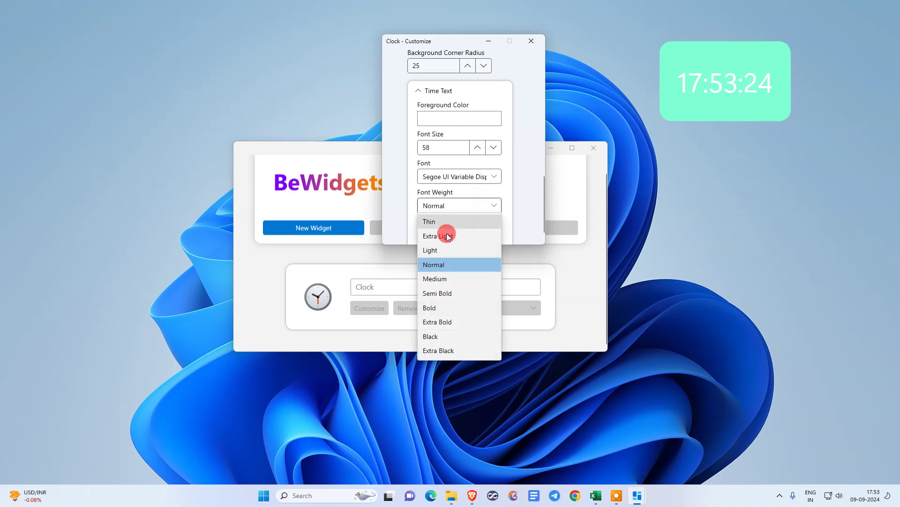
left_click(439, 277)
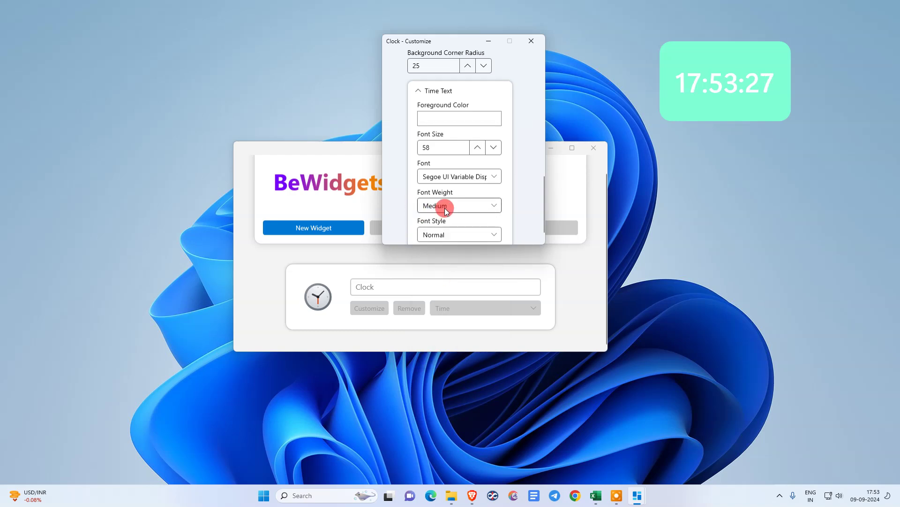
Try Italic for the clock's Font Style, then set it back to Normal
scroll(444, 207, "down", 1)
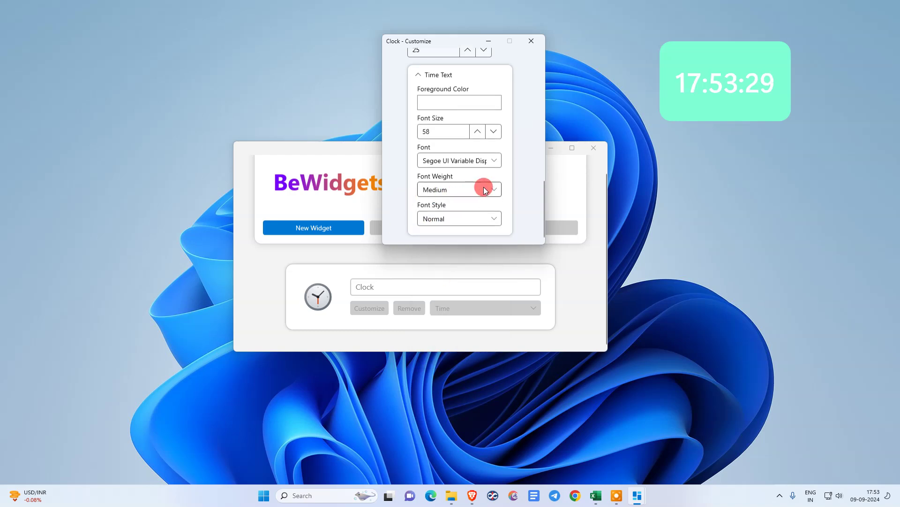
left_click(451, 215)
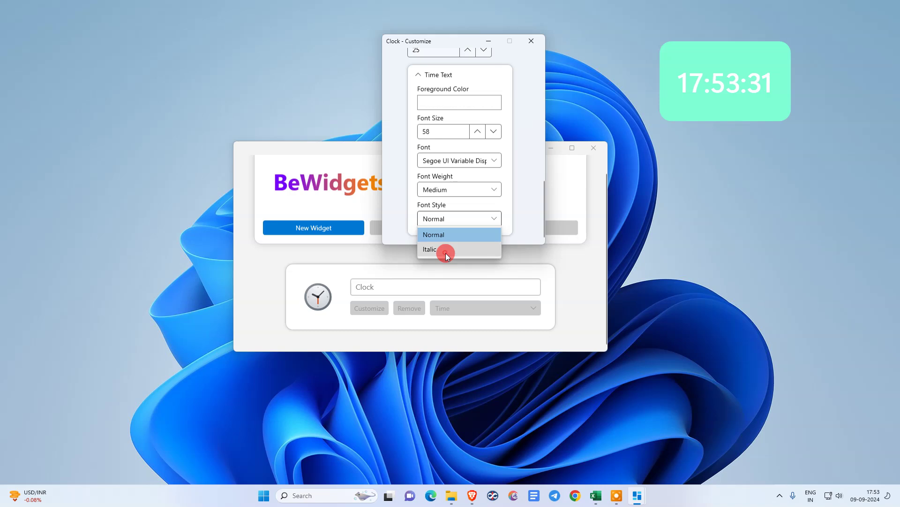
left_click(445, 252)
left_click(449, 218)
left_click(446, 234)
scroll(449, 157, "up", 3)
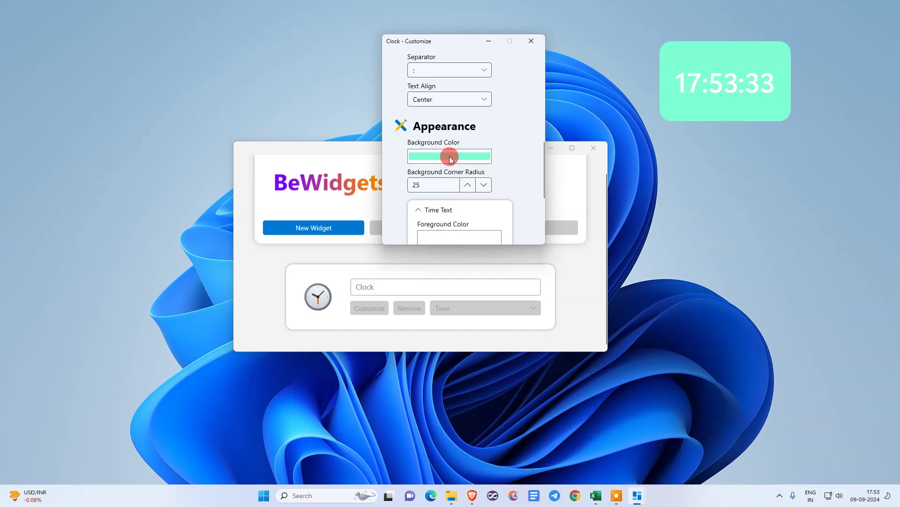
scroll(450, 156, "up", 5)
Close the Customize window and drag the mint clock against the desktop's right edge
left_click(531, 42)
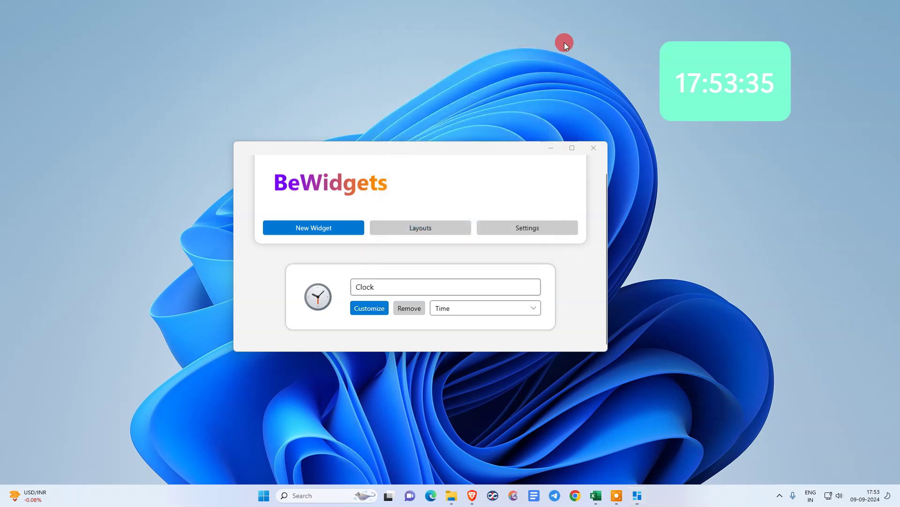
left_click_drag(693, 105, 831, 76)
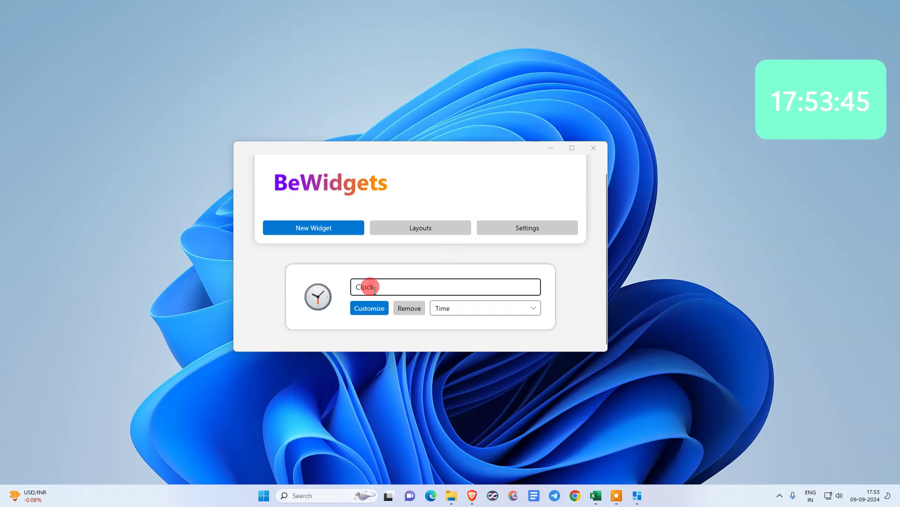
left_click(238, 312)
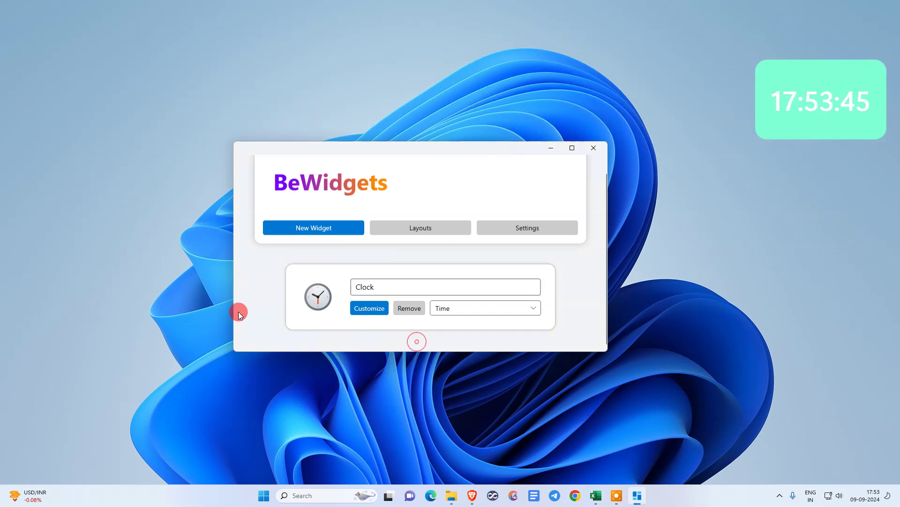
Add a new widget, dismiss the socials prompt, and set its type to Photos
left_click(286, 228)
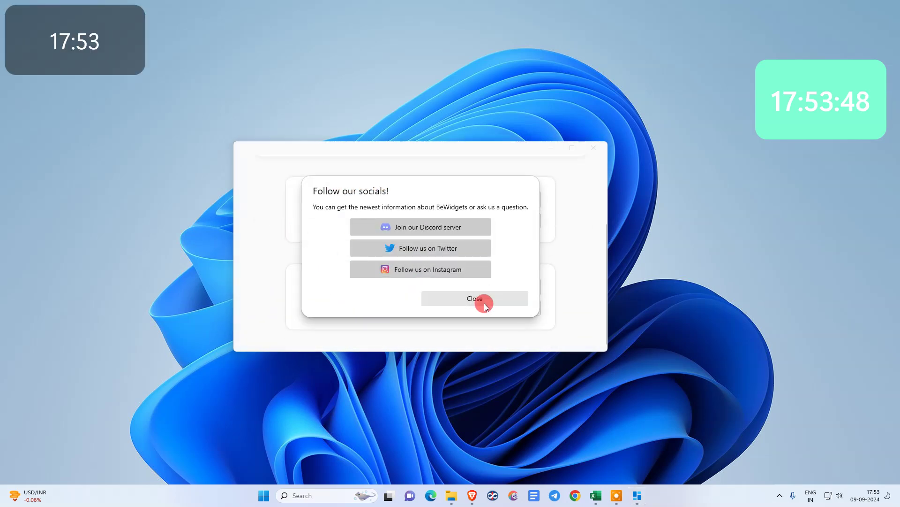
left_click(483, 302)
scroll(403, 290, "down", 1)
left_click(402, 285)
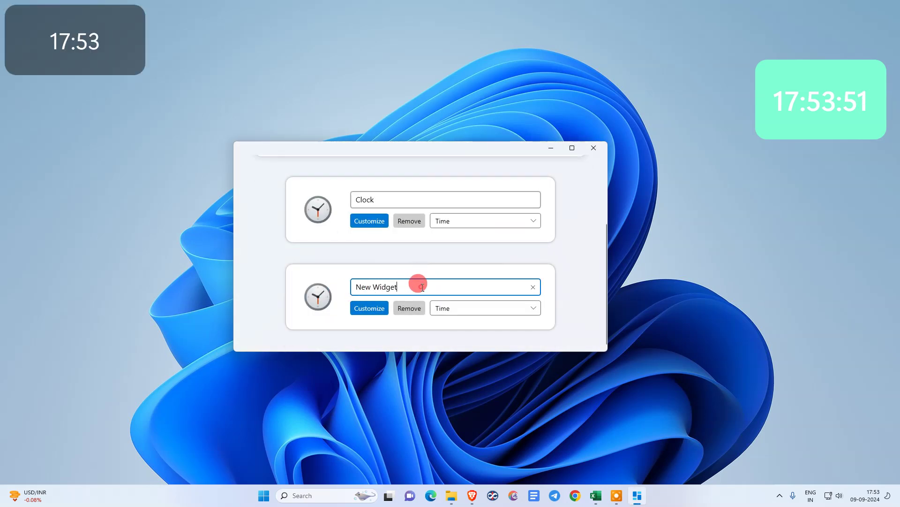
left_click(451, 309)
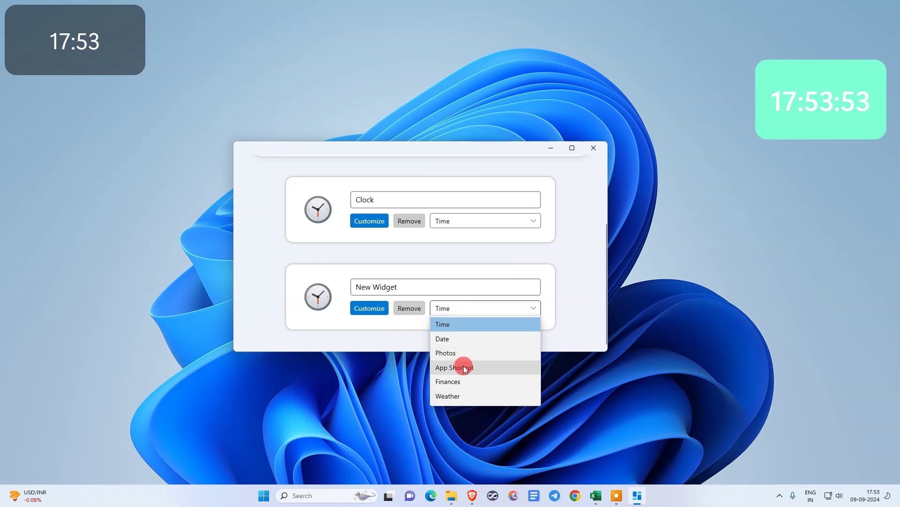
left_click(450, 350)
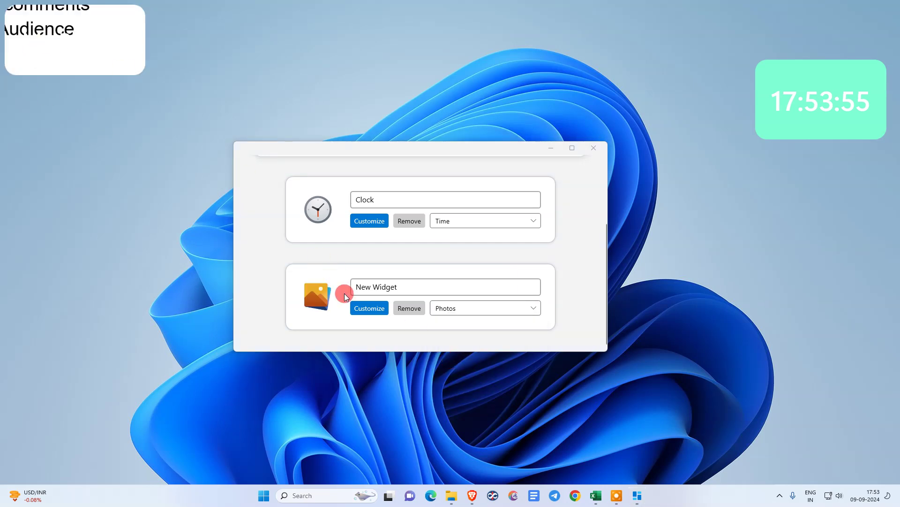
scroll(464, 257, "up", 2)
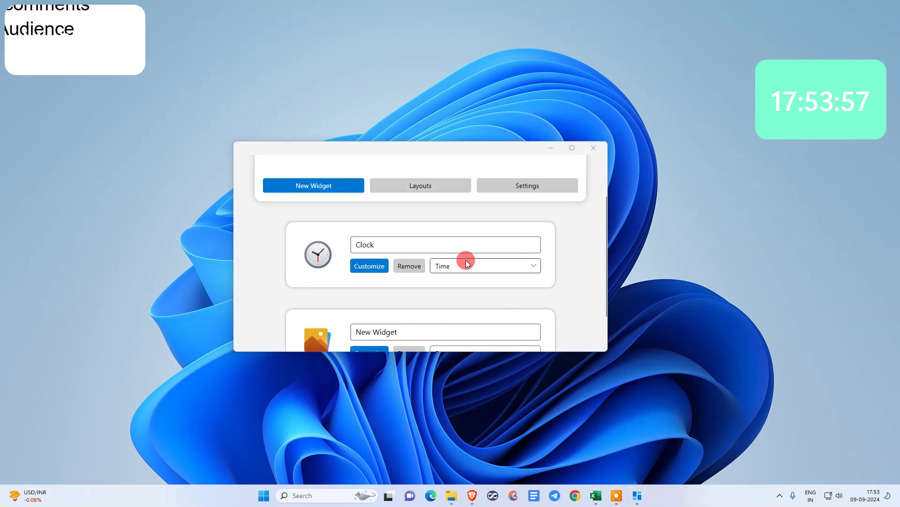
Delete the Clock widget after first cancelling, then leave BeWidgets for the bare desktop
left_click_drag(477, 149, 436, 89)
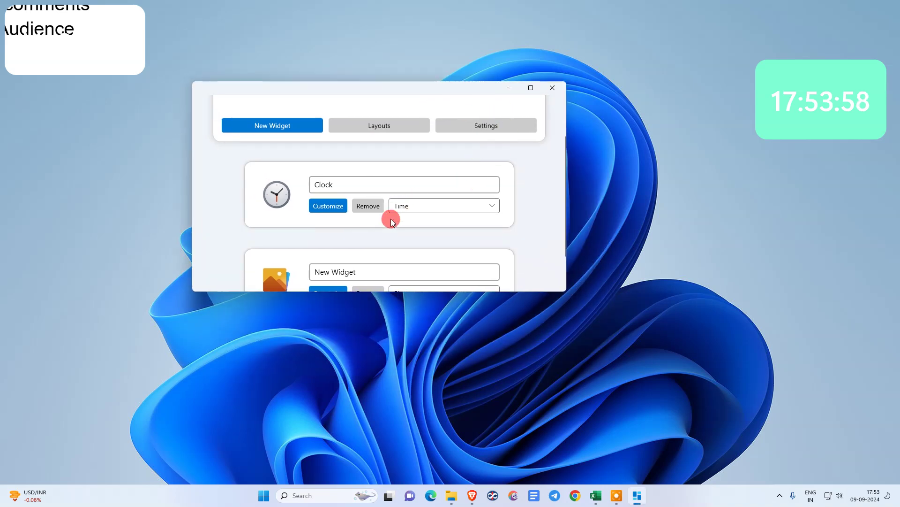
scroll(375, 215, "down", 1)
left_click(365, 184)
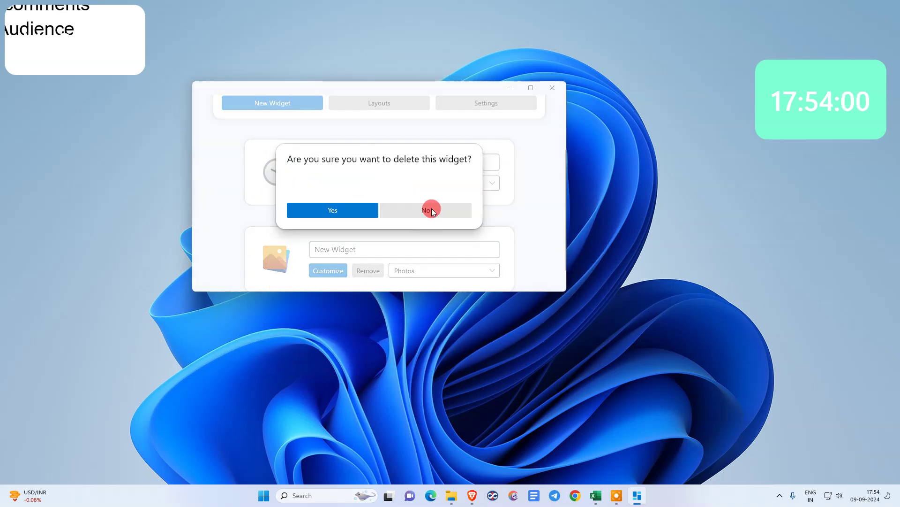
left_click(431, 208)
left_click(368, 183)
left_click(342, 207)
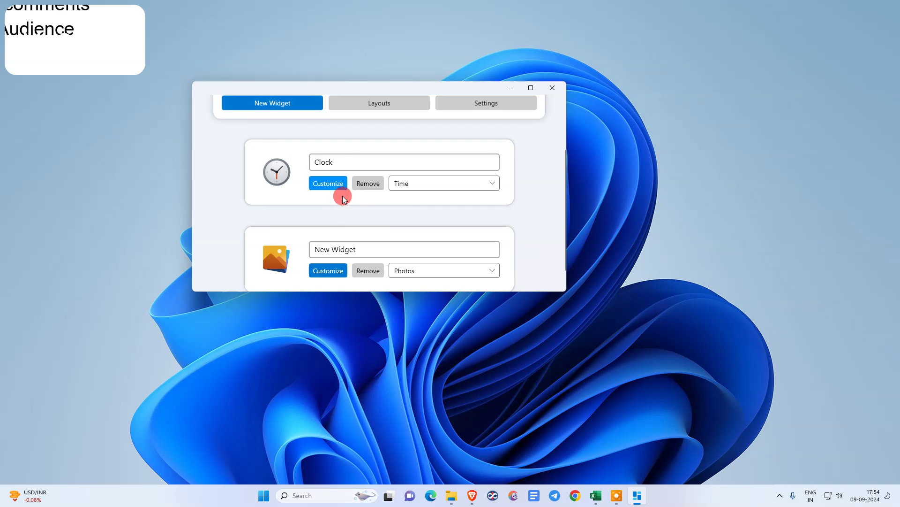
left_click(364, 251)
left_click(334, 208)
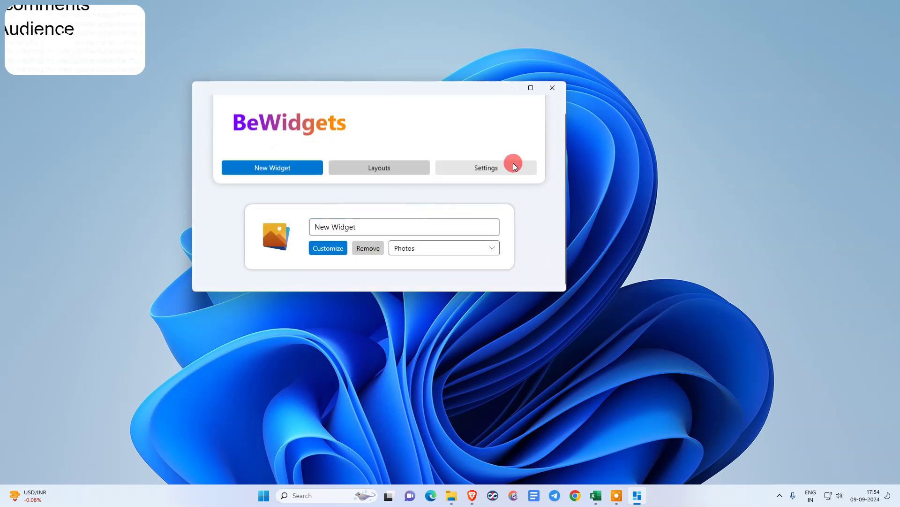
key("super+d")
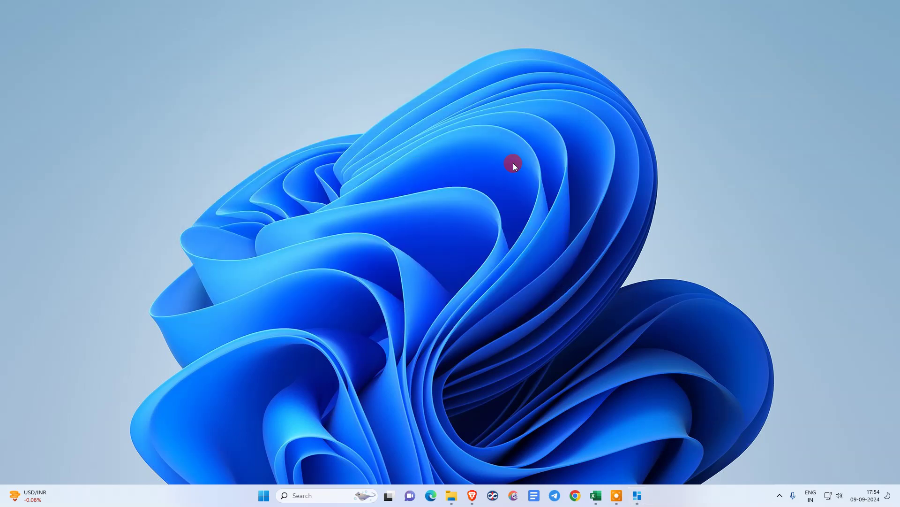